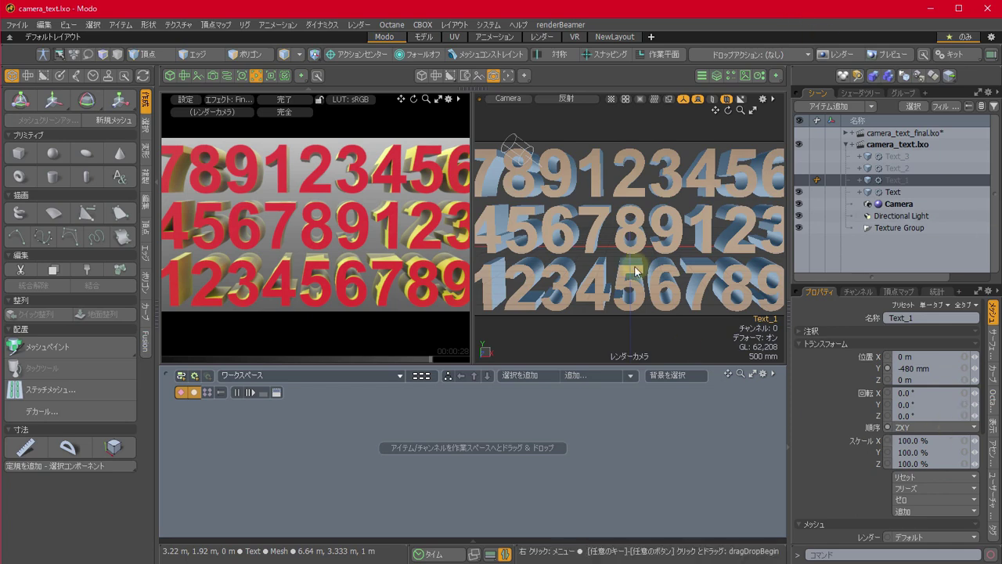
- Check the Render item's frame size settings and enable the render resolution override on the Camera item
left_click(905, 206)
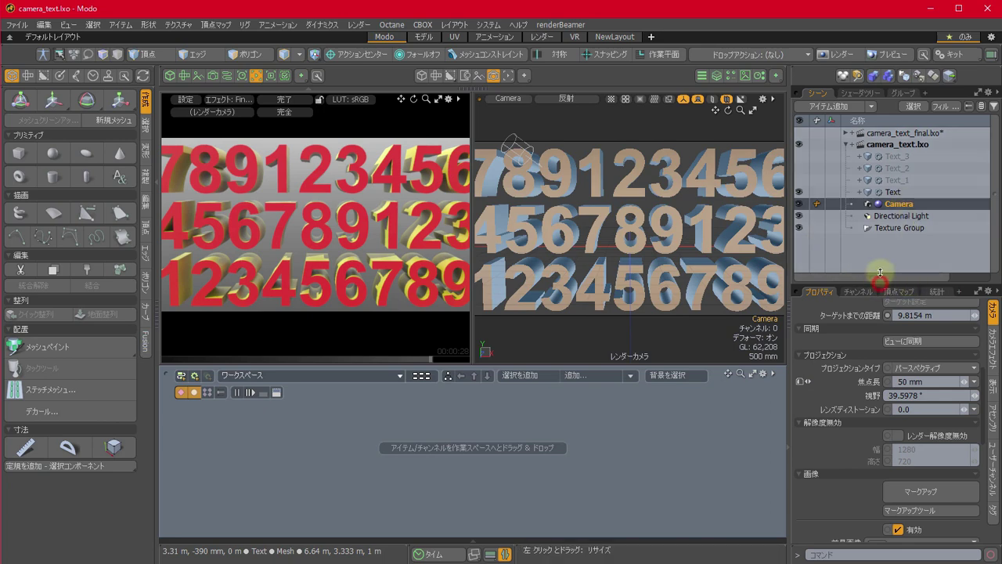
left_click_drag(880, 273, 882, 252)
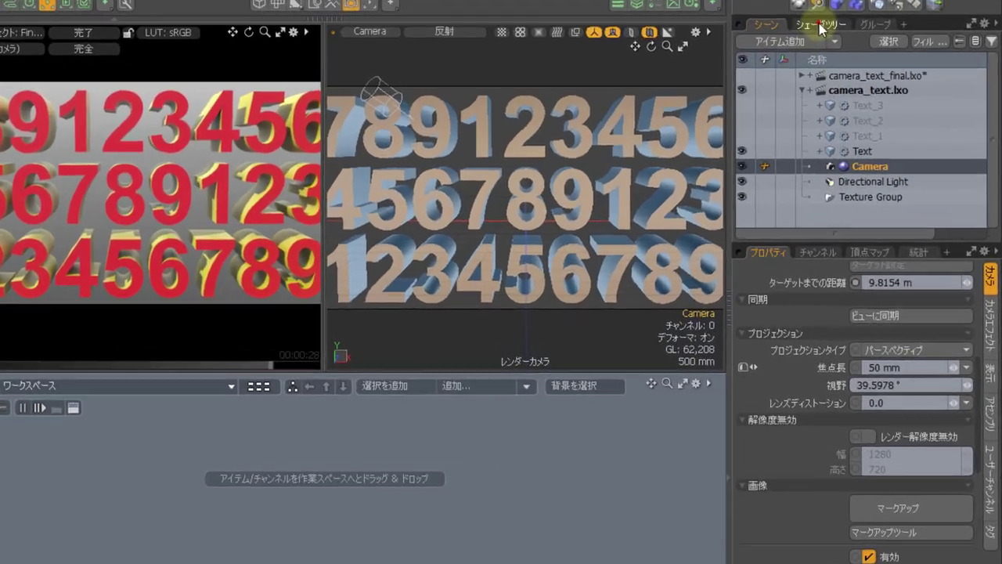
left_click(861, 94)
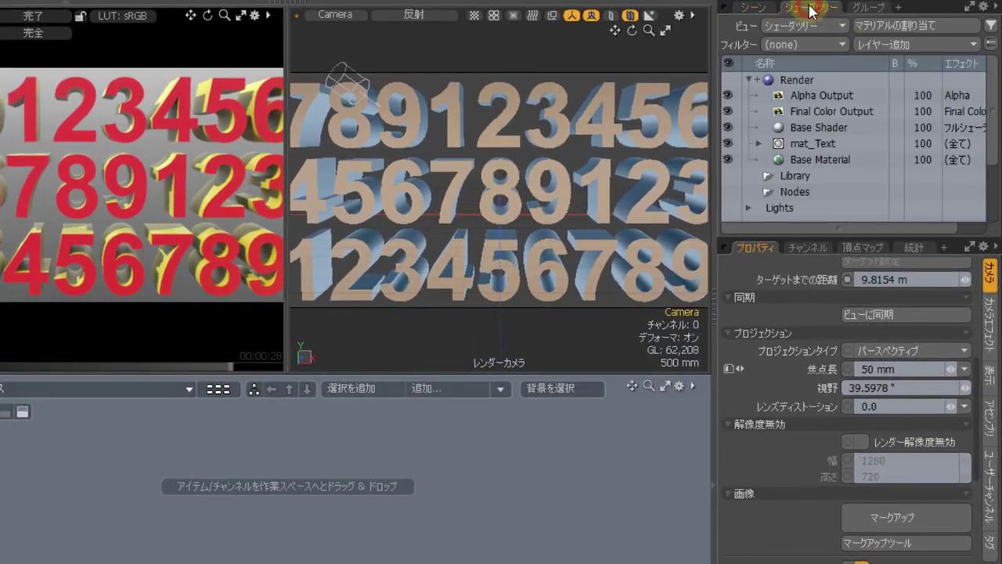
left_click(797, 85)
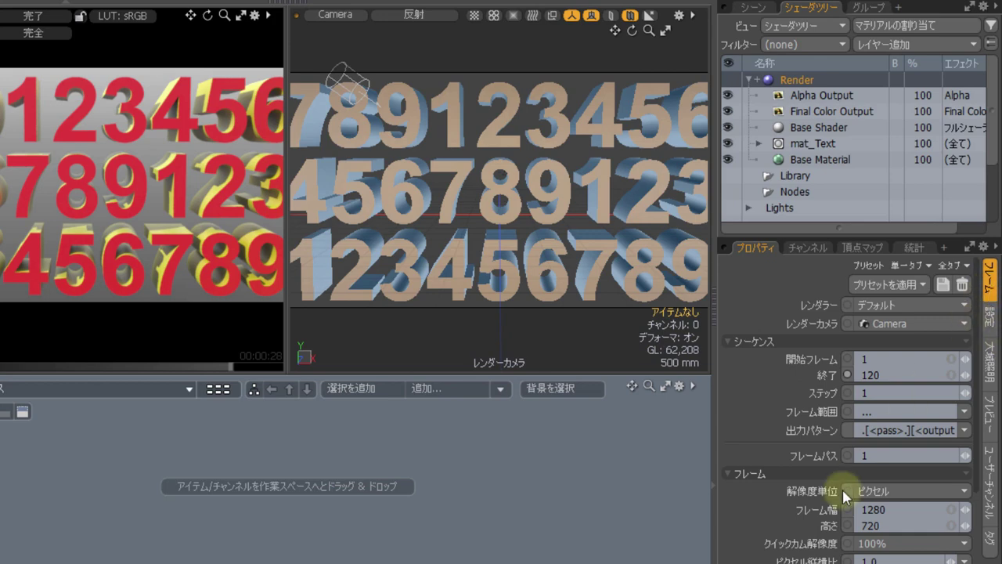
scroll(842, 489, "down", 3)
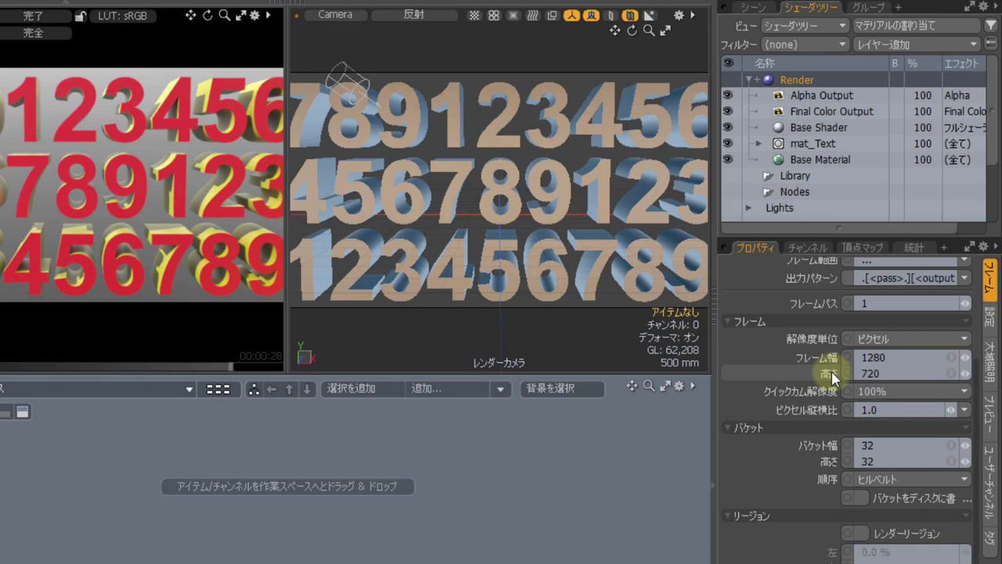
left_click(753, 7)
left_click(863, 157)
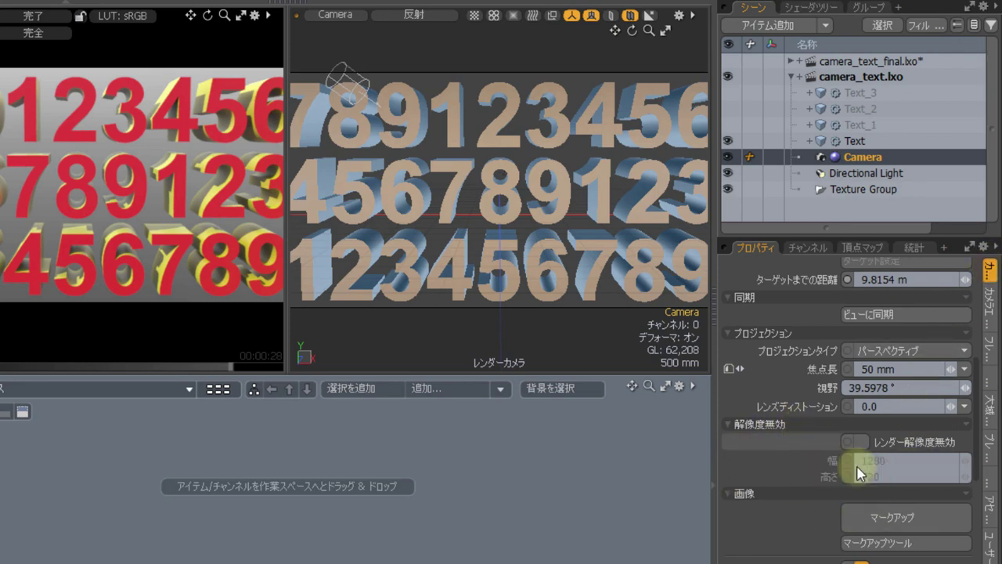
left_click(945, 444)
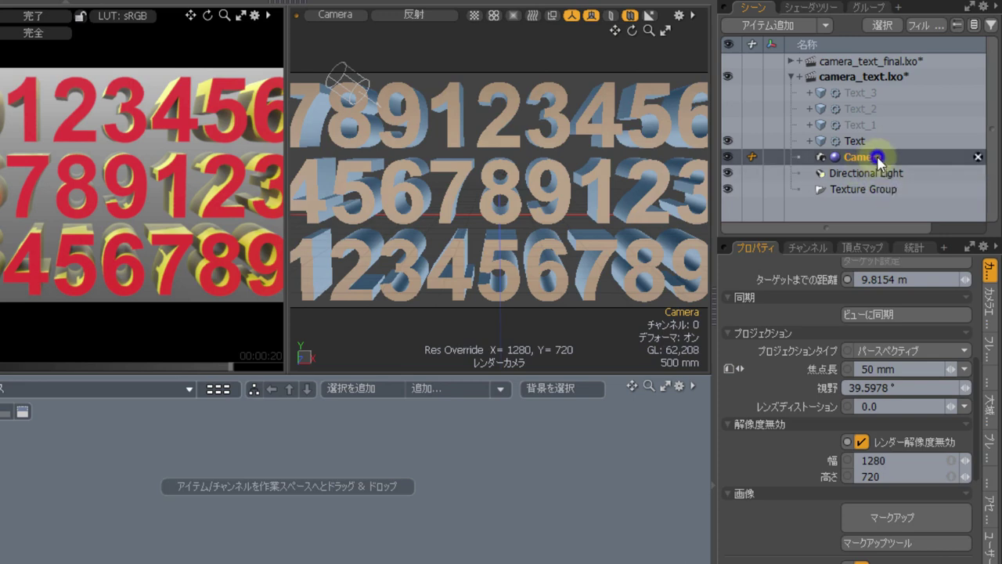
- Create an instance of Camera, parent it under the original Camera and expand the hierarchy
right_click(878, 159)
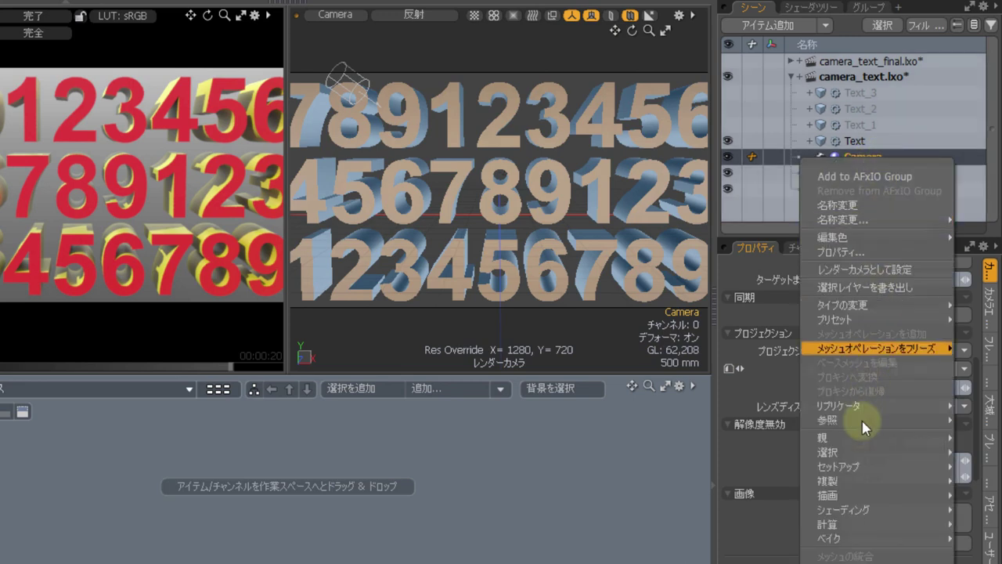
mouse_move(851, 485)
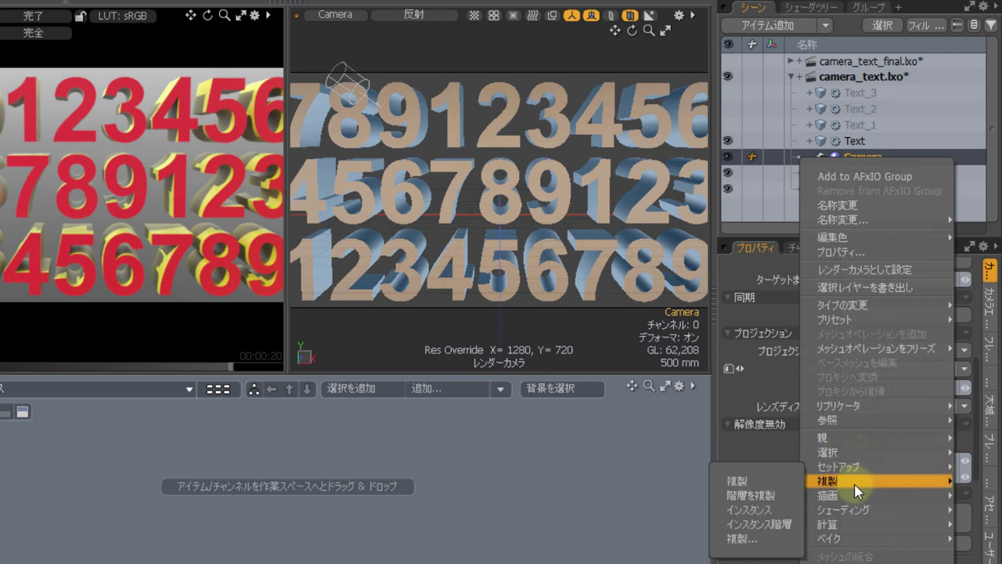
left_click(756, 509)
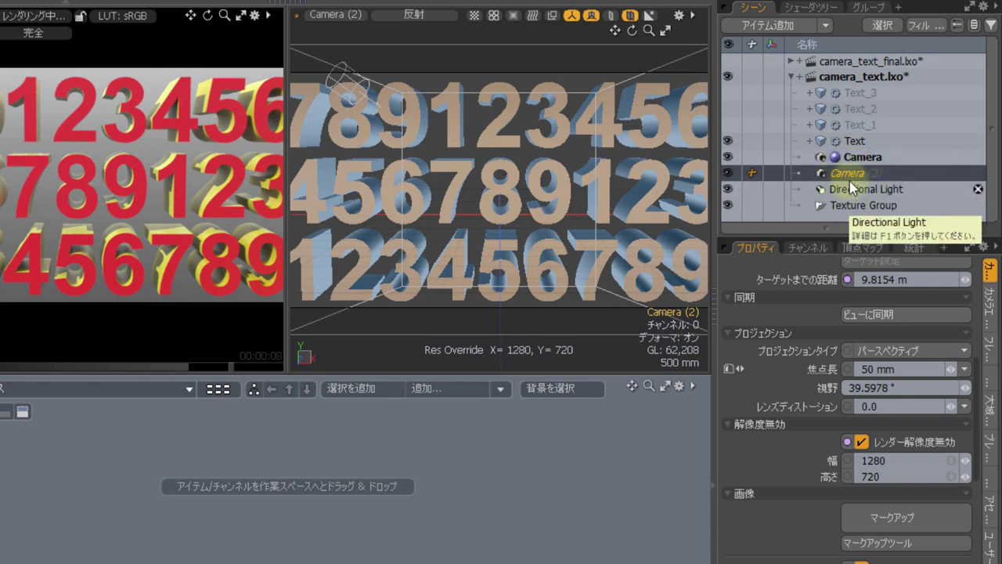
mouse_move(853, 178)
left_mouse_down()
mouse_move(868, 159)
mouse_move(852, 163)
left_mouse_up()
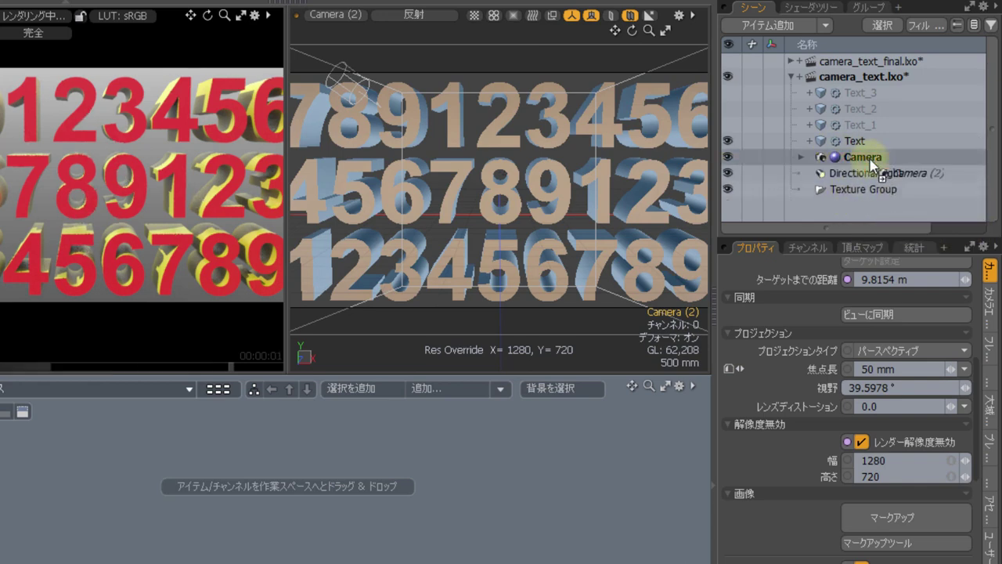
left_click(801, 155)
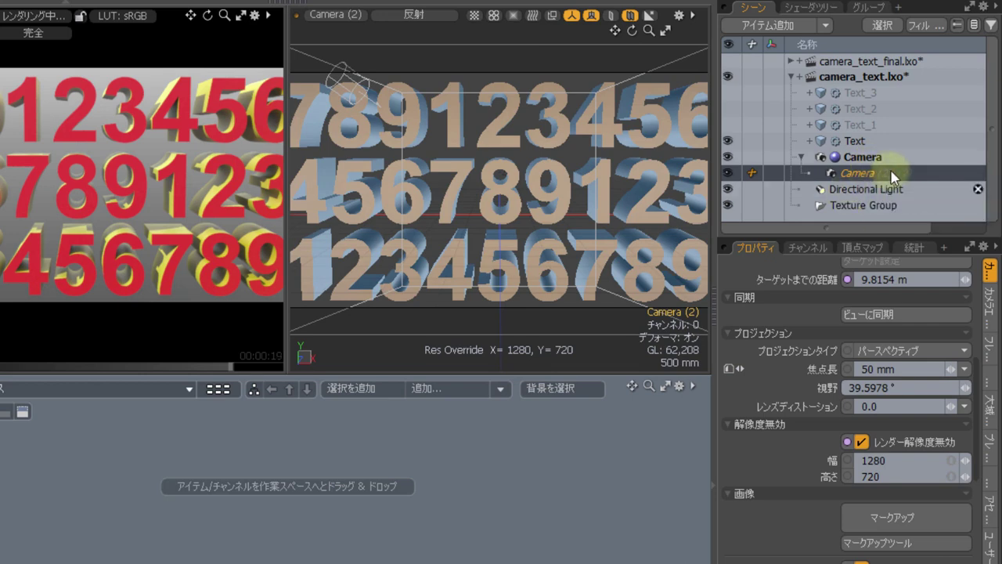
- Rename the camera instance to Overscan_Camera
scroll(902, 317, "up", 5)
scroll(902, 317, "up", 2)
left_click(896, 284)
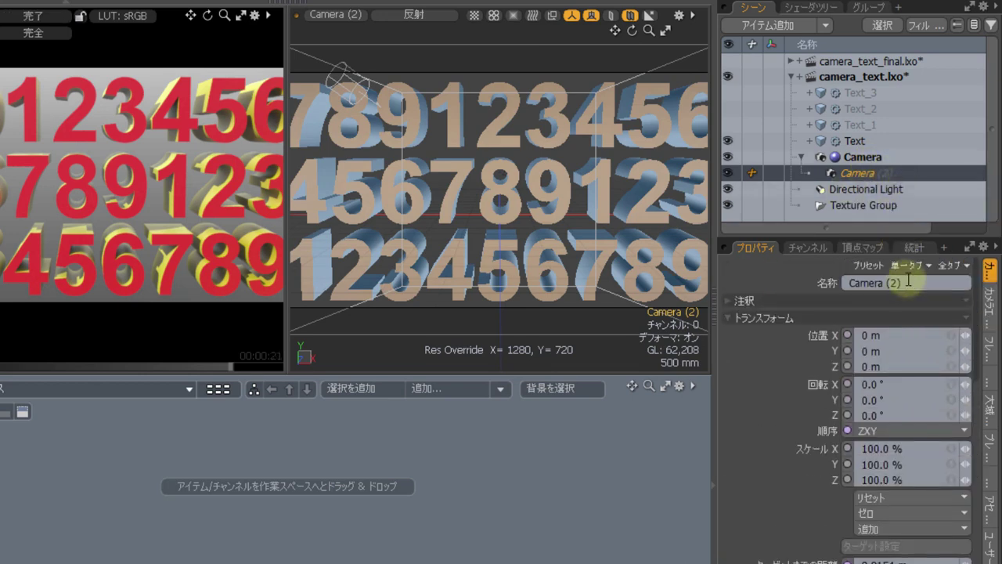
key("Home")
type("Over")
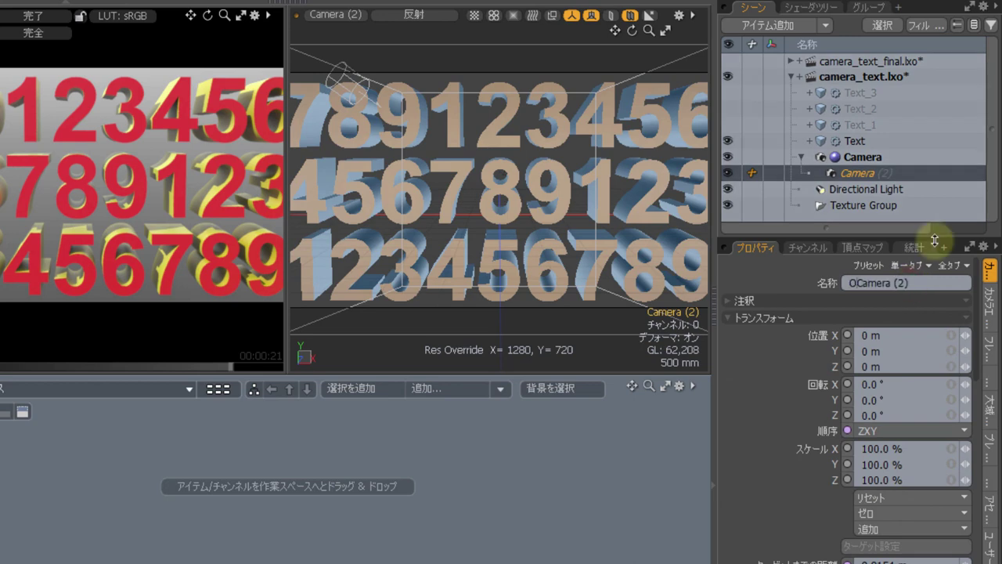
type("scan_")
key("BackSpace")
key("BackSpace")
key("BackSpace")
key("BackSpace")
key("Return")
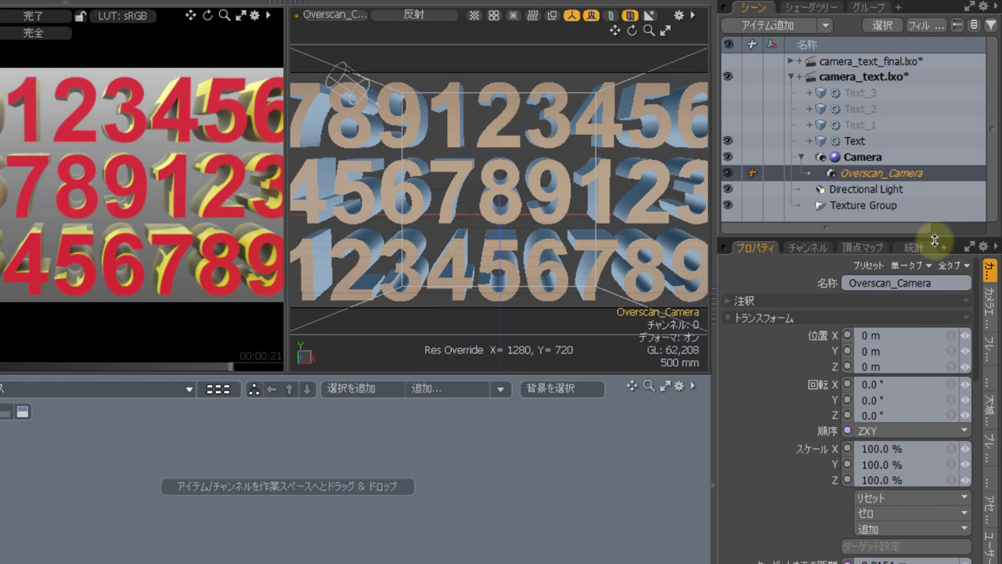
- Add a scalar percentage user channel named CameraWidth with a default value of 100.0 to the original Camera
scroll(908, 455, "down", 1)
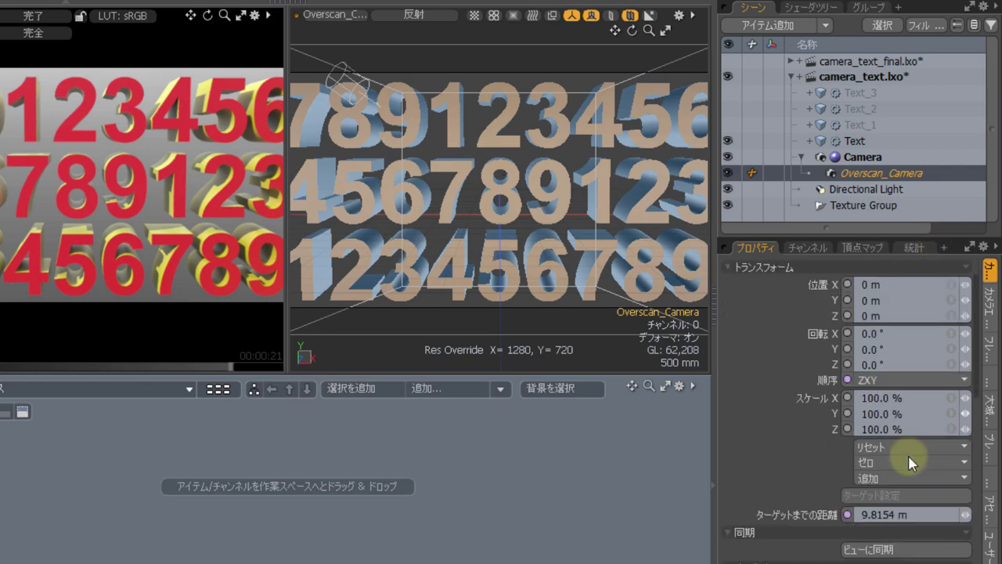
scroll(908, 455, "down", 2)
scroll(908, 455, "down", 9)
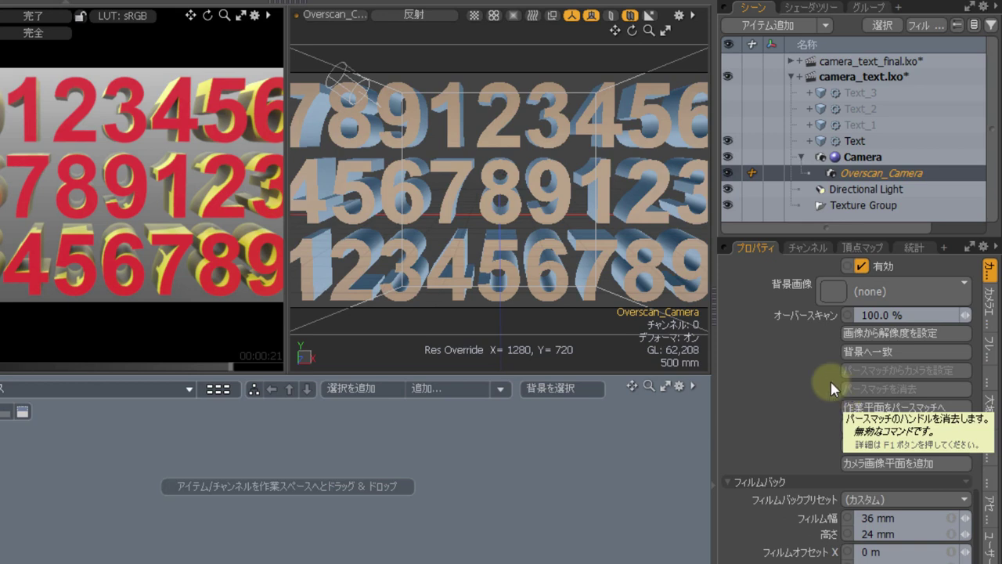
left_click(880, 159)
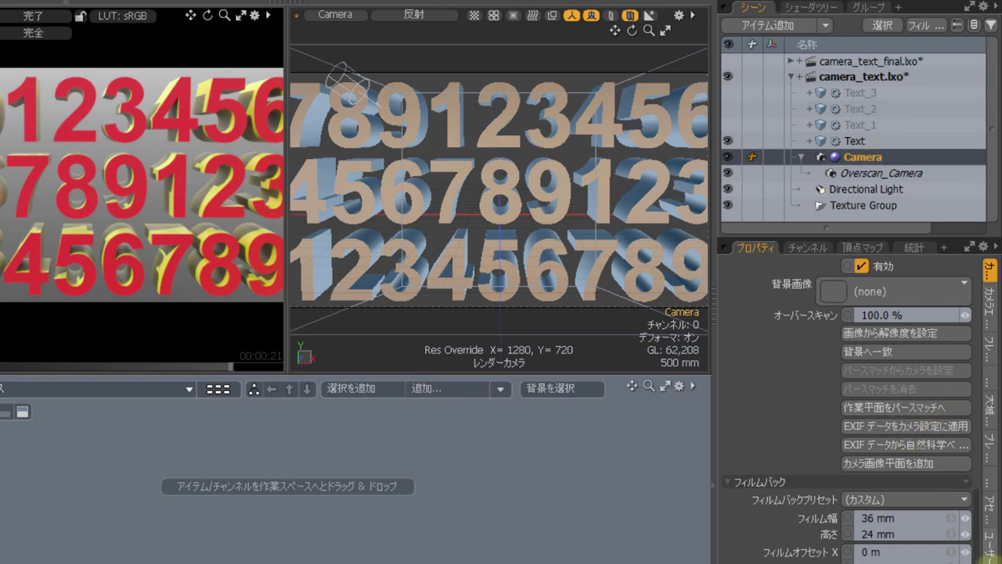
left_click(988, 548)
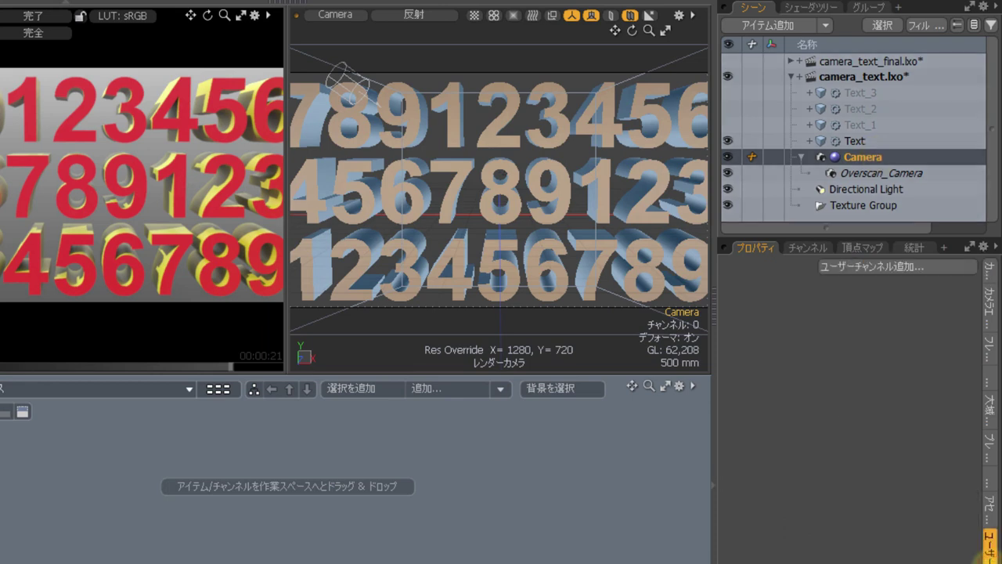
left_click(878, 264)
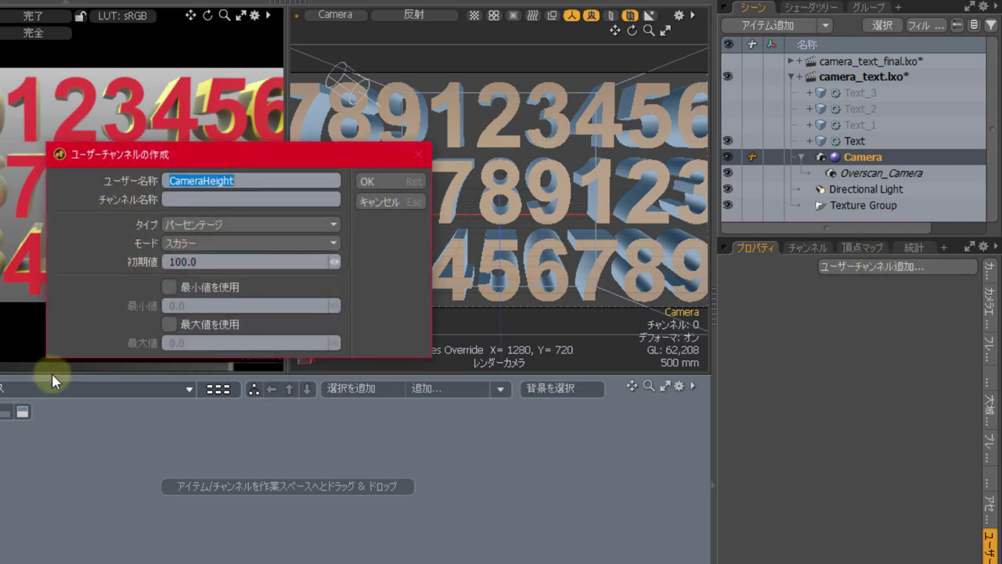
left_click(209, 182)
left_click_drag(202, 180, 718, 216)
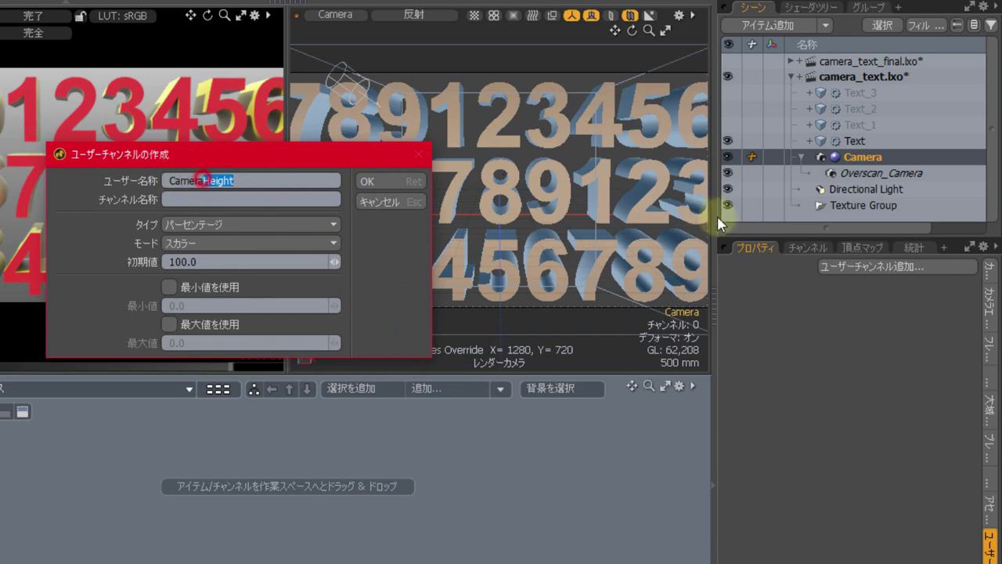
type("Widt")
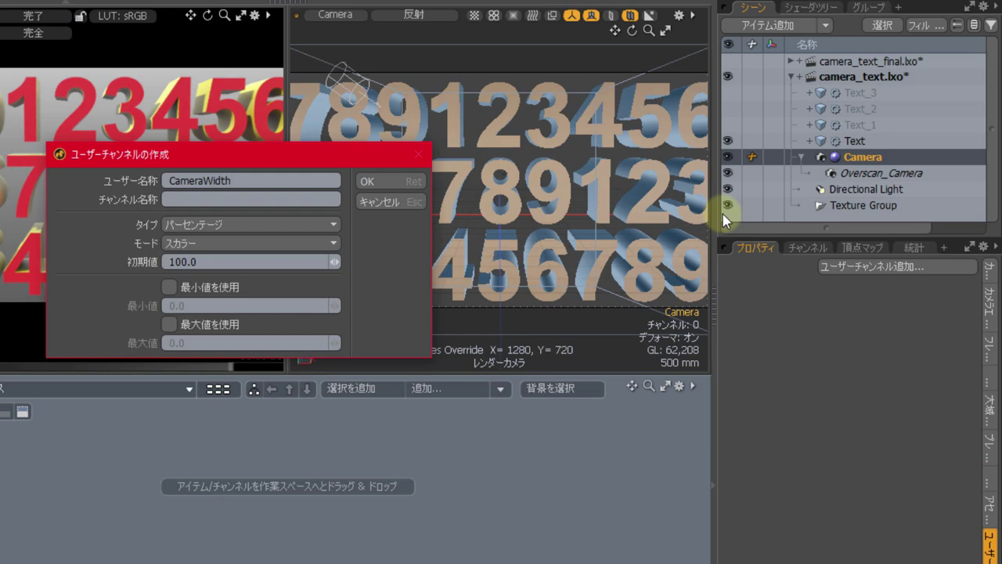
key("Tab")
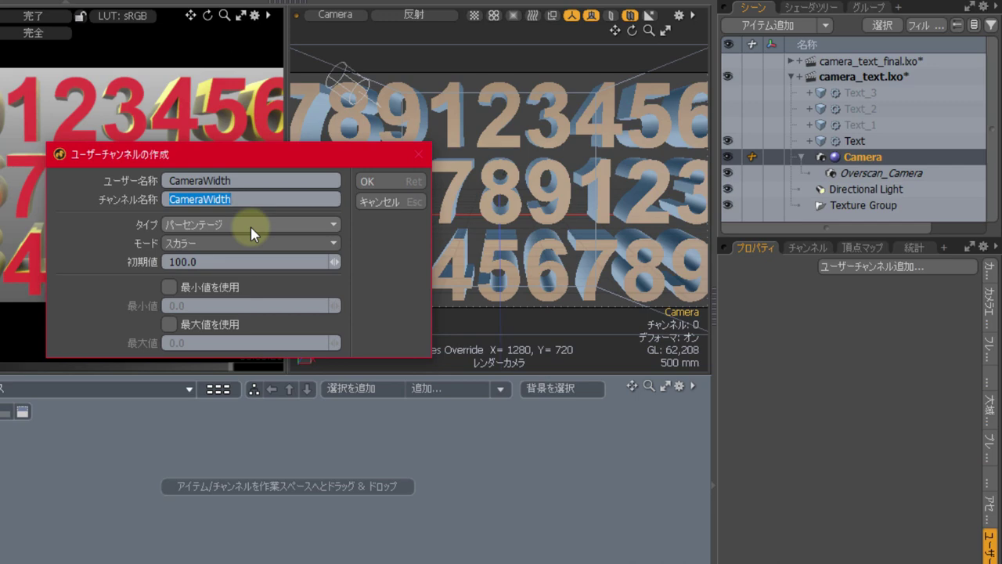
left_click(225, 261)
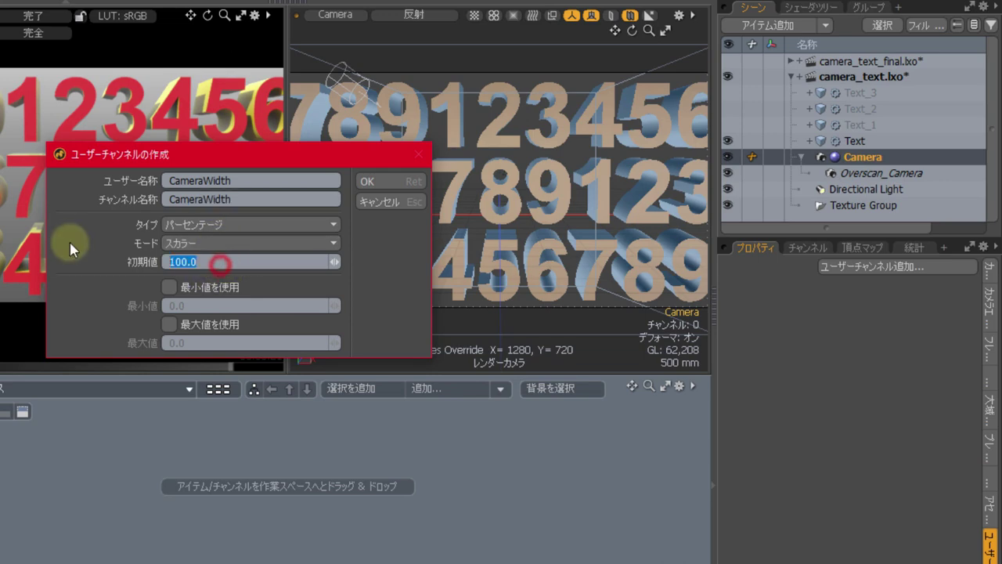
left_click(411, 183)
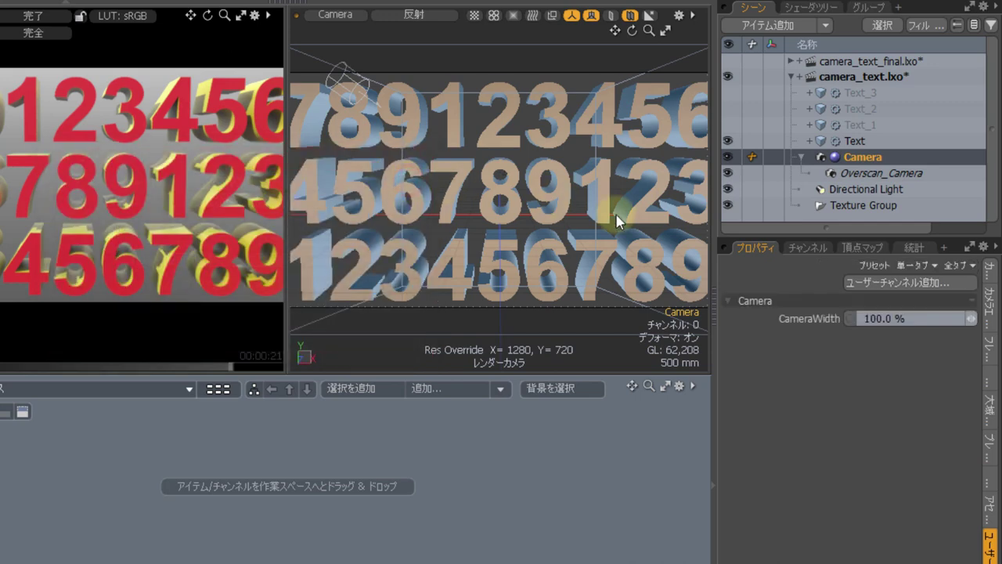
- Add a second percentage user channel named CameraHeight with a default value of 100.0 to Camera
left_click(906, 286)
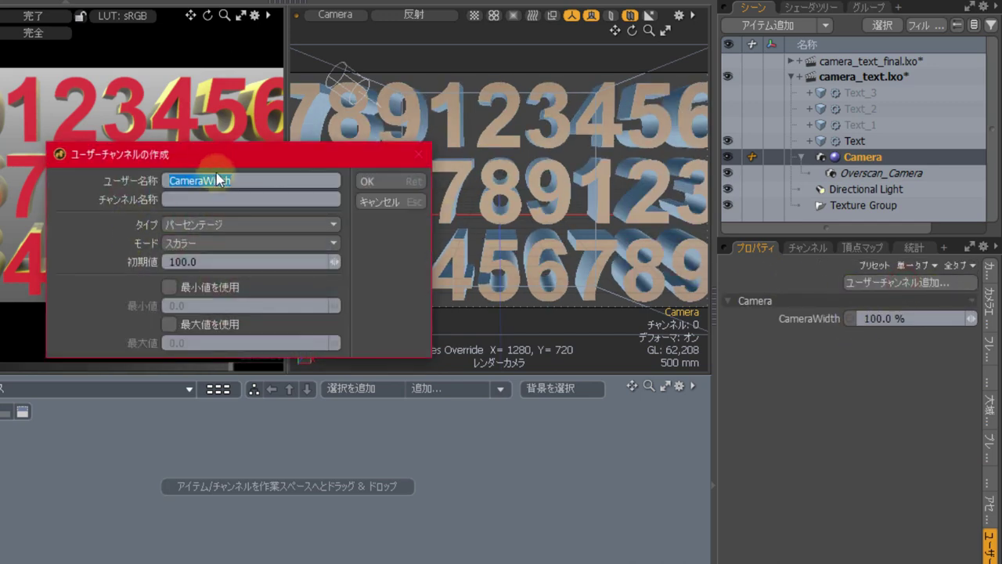
left_click(210, 181)
left_click_drag(210, 181, 592, 217)
type("Height")
key("Tab")
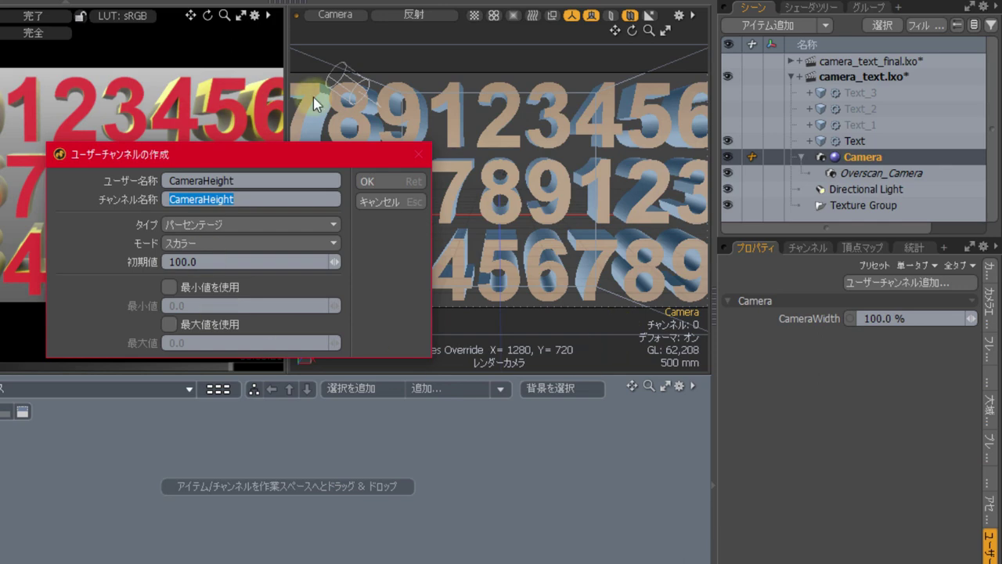
left_click(380, 182)
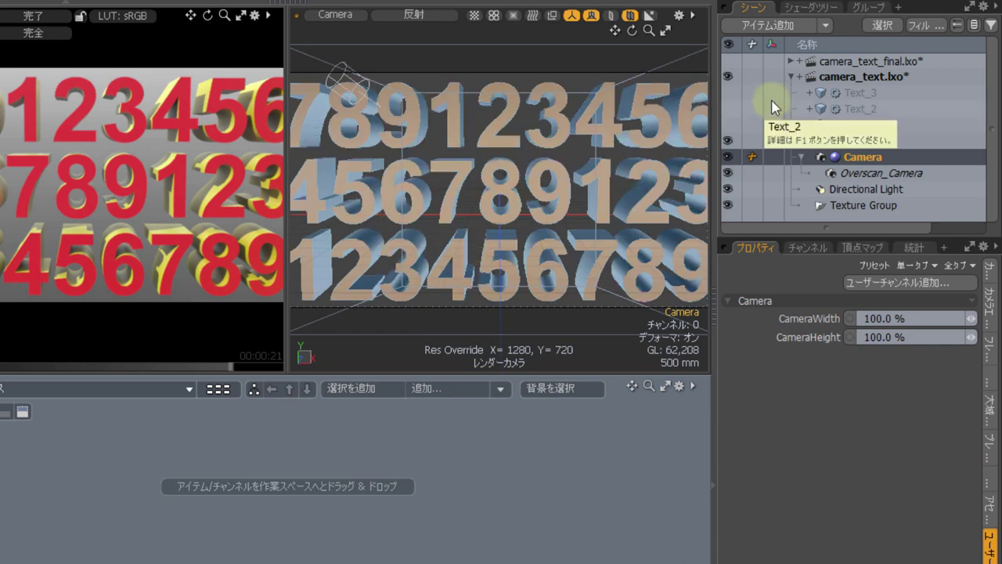
- Add the resolution override width and height channels of both Camera and Overscan_Camera to the schematic workspace
left_click(899, 174)
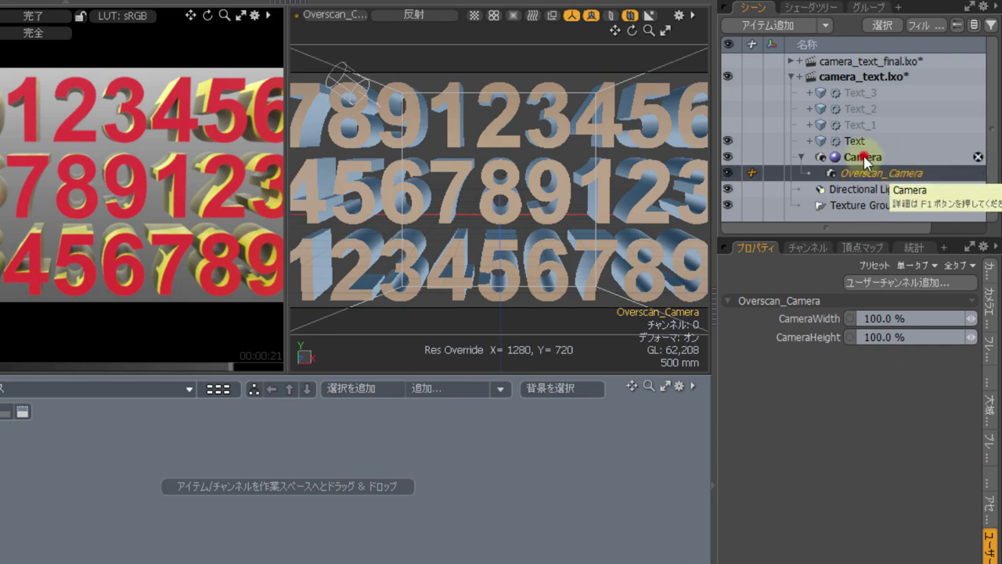
left_click(864, 159)
left_click(990, 276)
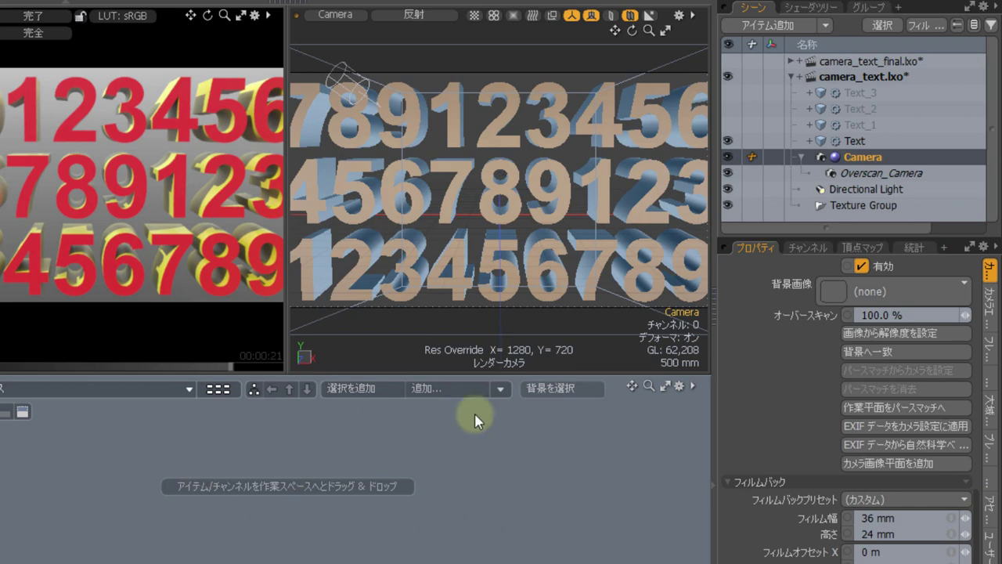
left_click(889, 173, "shift")
scroll(898, 362, "up", 10)
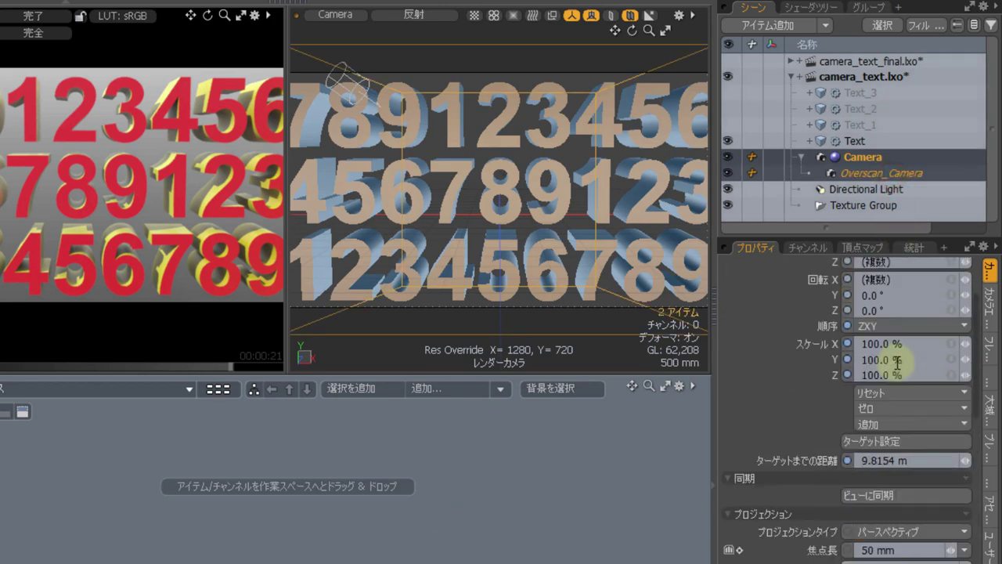
scroll(896, 362, "down", 5)
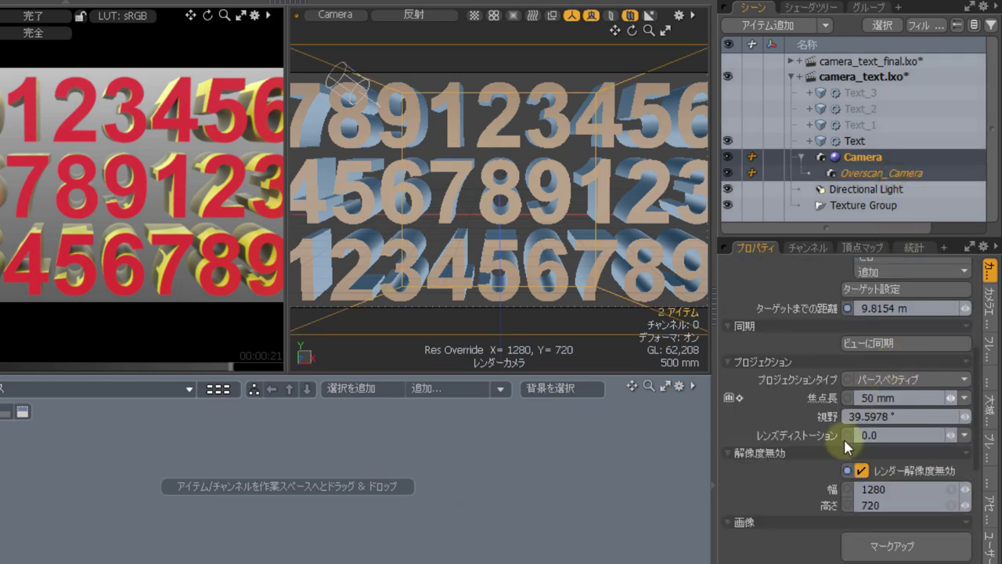
left_click(831, 489)
left_click(830, 508, "shift")
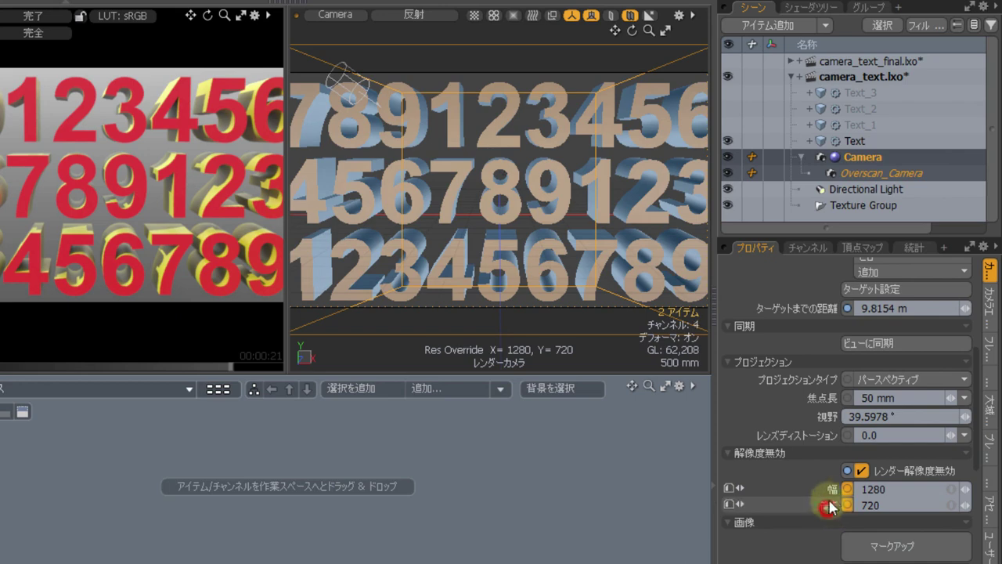
left_click_drag(832, 493, 201, 448)
- Arrange the two camera nodes side by side in the schematic, with Camera on the left and Overscan_Camera on the right
left_click(415, 441)
mouse_move(283, 484)
left_mouse_down()
mouse_move(168, 475)
mouse_move(168, 460)
left_mouse_up()
left_click(270, 448)
left_click_drag(304, 445, 517, 448)
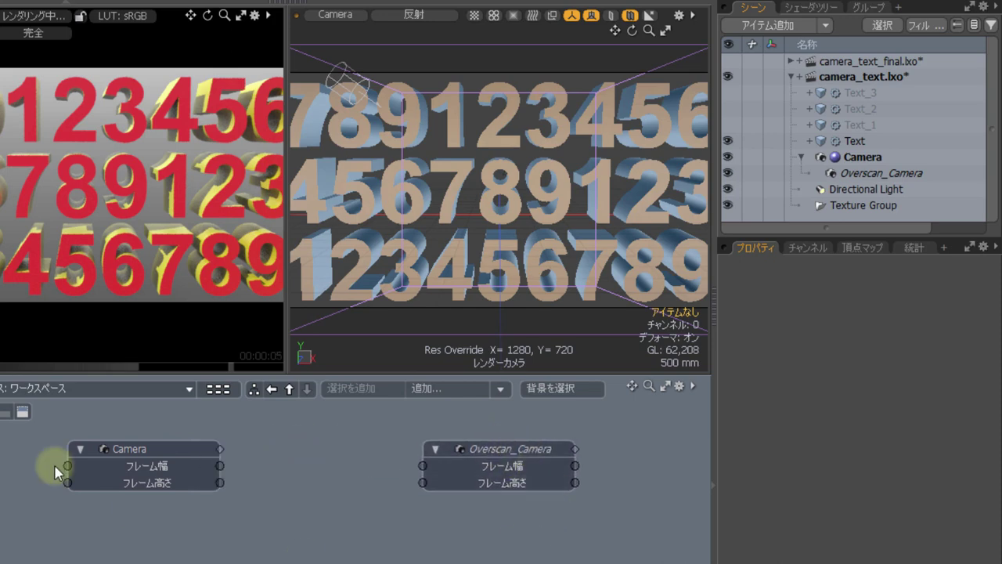
- Add the film width (フィルム幅) and film height (フィルム高さ) channels of both Camera and Overscan_Camera to their schematic nodes
left_click(883, 156)
left_click(884, 173, "shift")
scroll(816, 470, "down", 10)
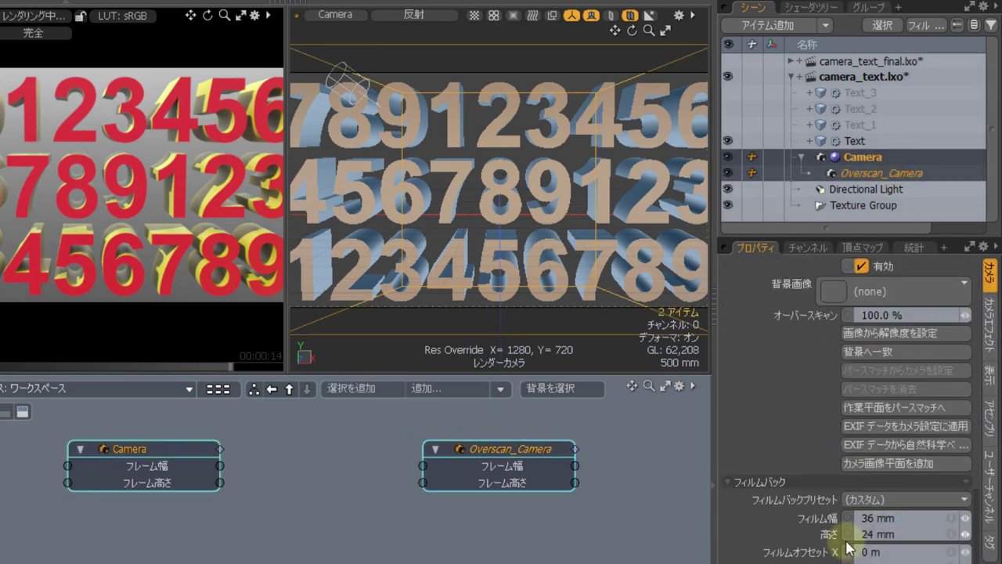
left_click(819, 518)
left_click(829, 535, "shift")
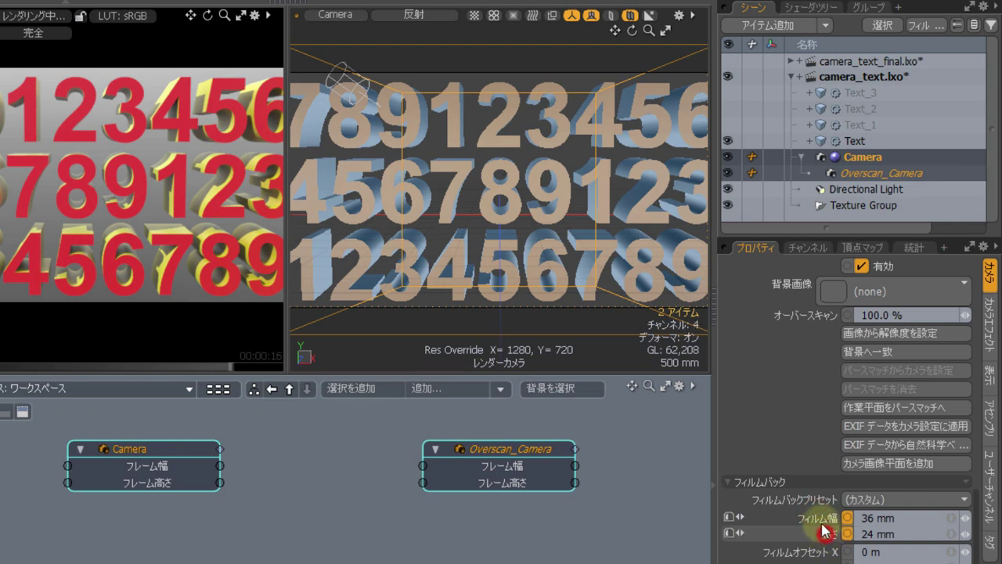
left_click_drag(829, 526, 221, 505)
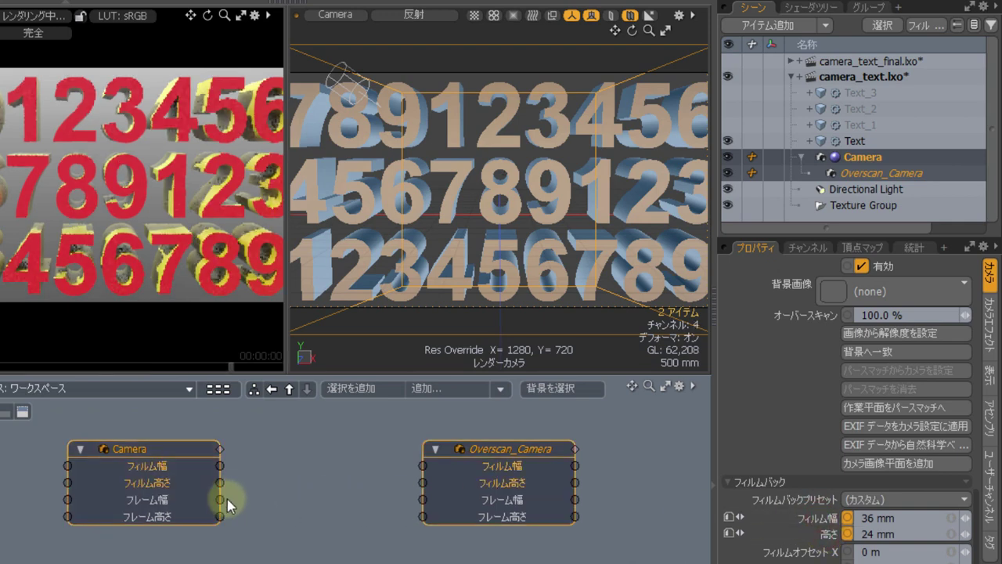
- Add the CameraWidth and CameraHeight user channels of the original Camera to its schematic node
left_click(893, 160)
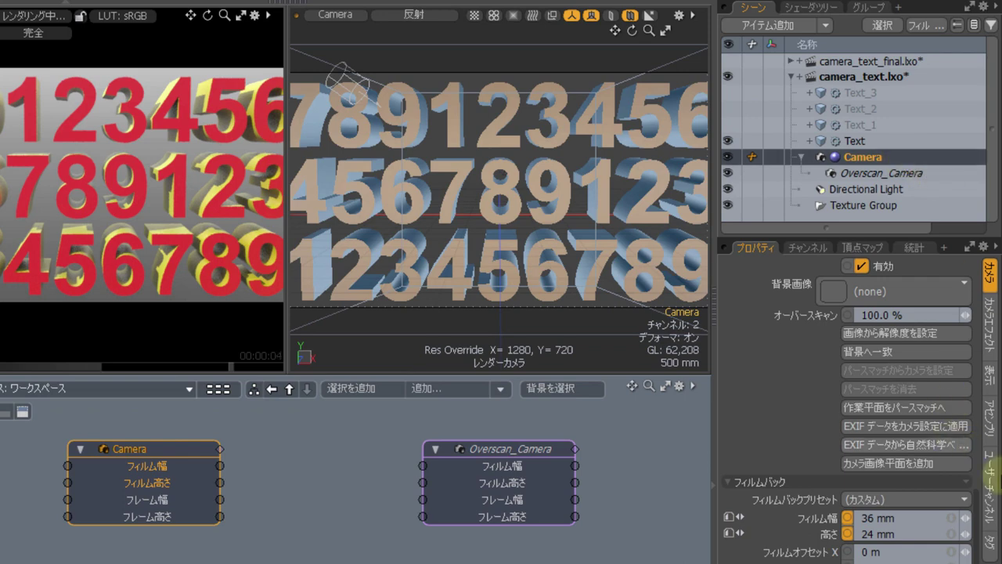
left_click(993, 502)
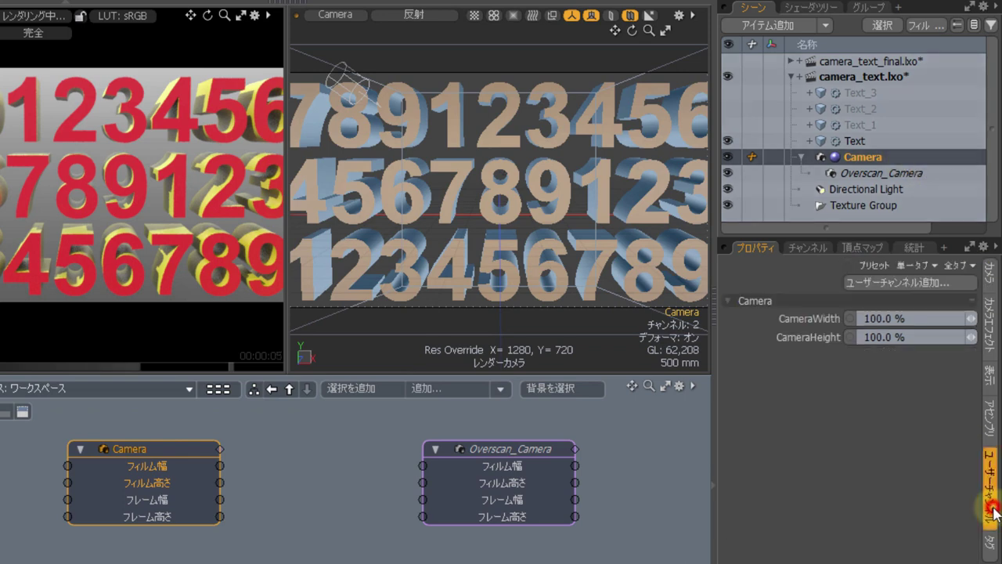
left_click(819, 318)
left_click(819, 337, "shift")
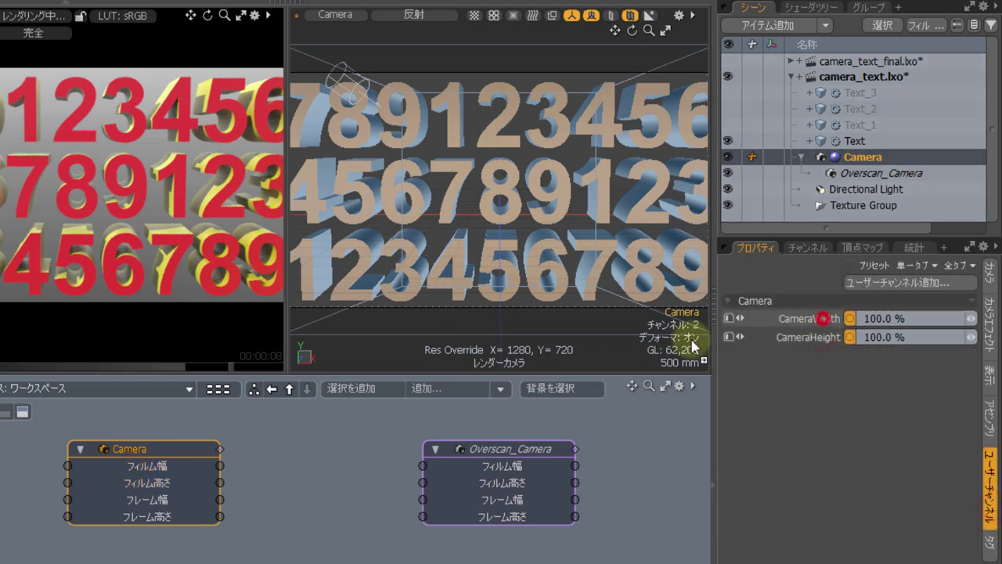
left_click(167, 553)
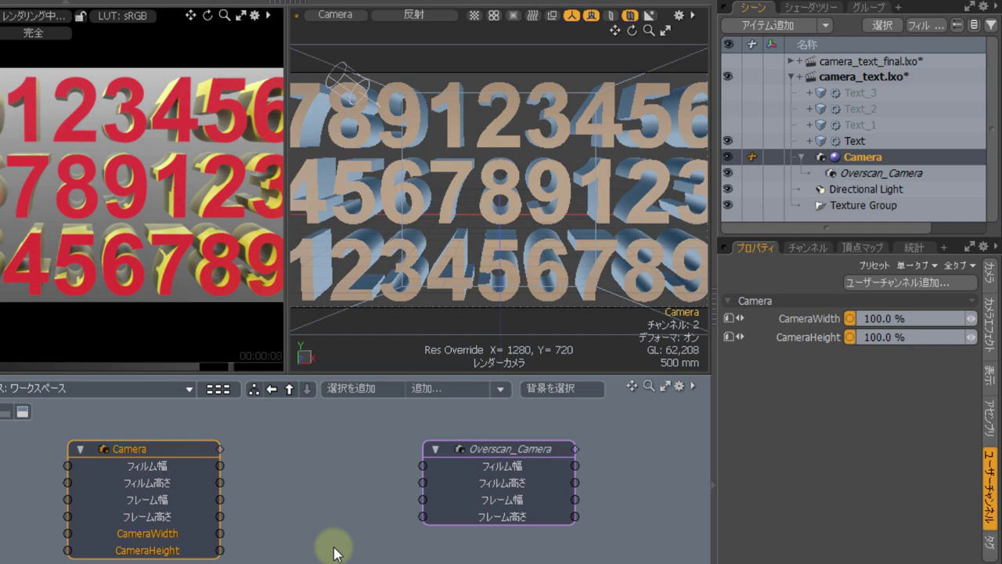
- Multiply Camera's frame width (フレーム幅) by CameraWidth with a Basic Math multiply node and link the result to Overscan_Camera's frame width
left_click(460, 392)
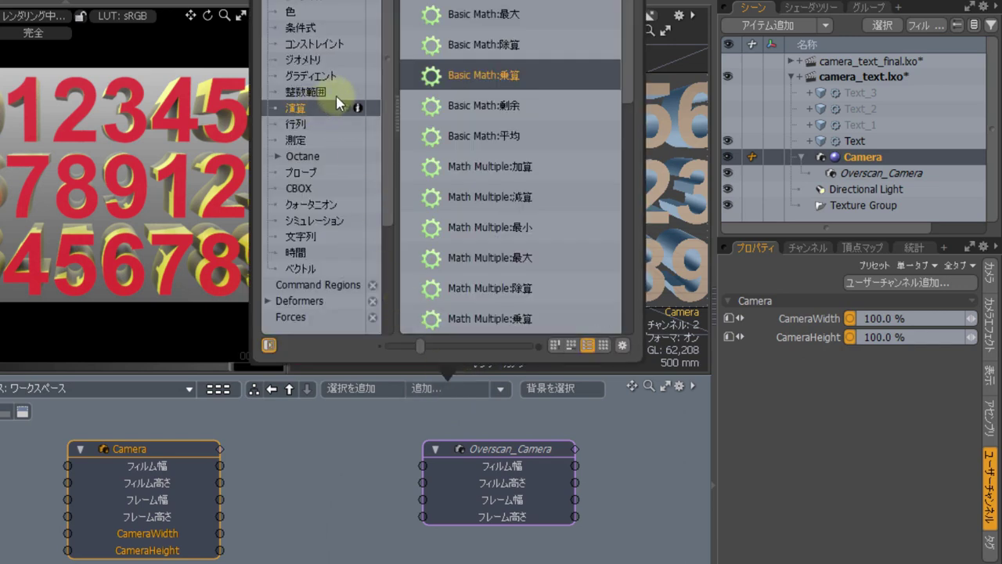
left_click(525, 77)
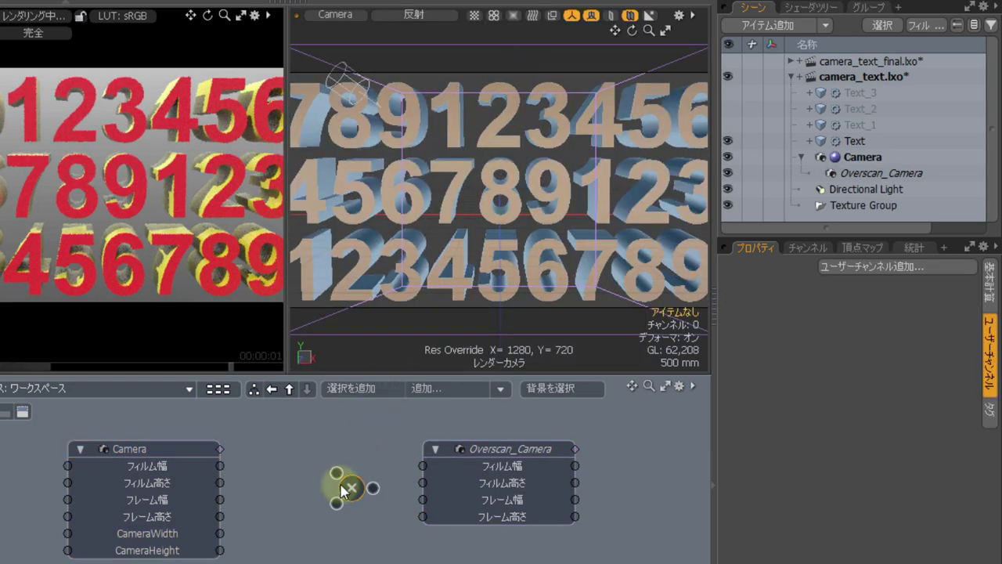
left_click_drag(344, 491, 313, 473)
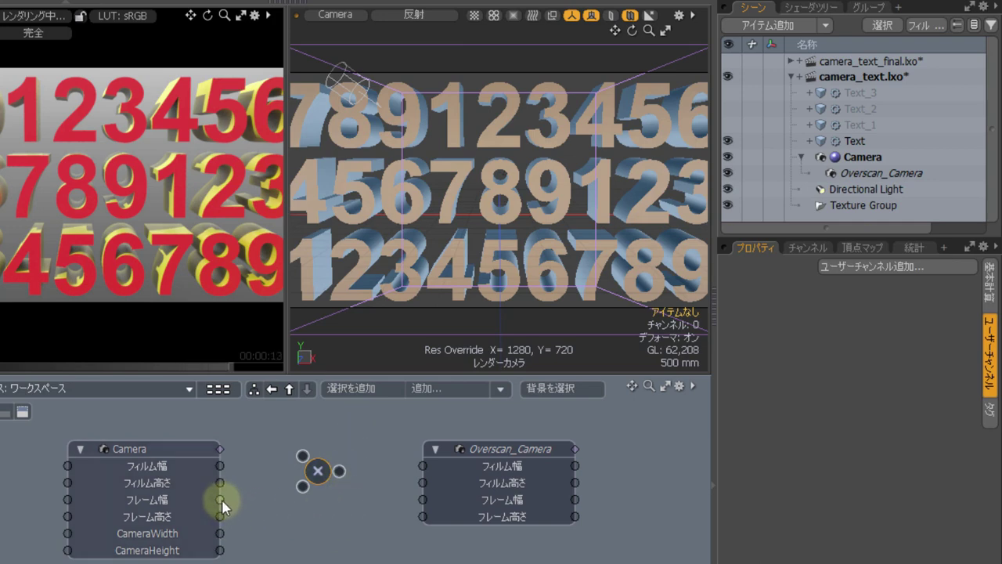
left_click_drag(221, 498, 302, 457)
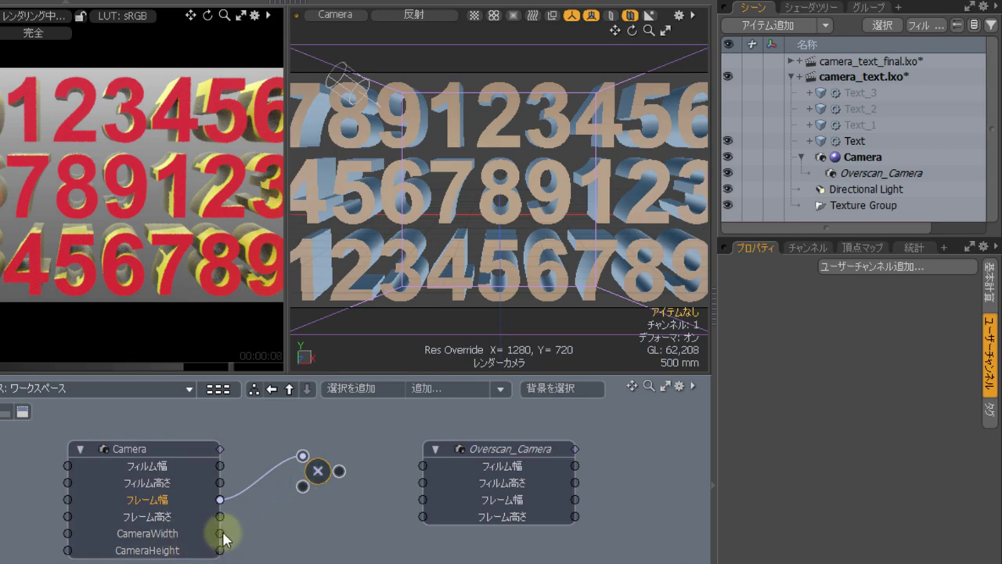
left_click_drag(220, 534, 303, 488)
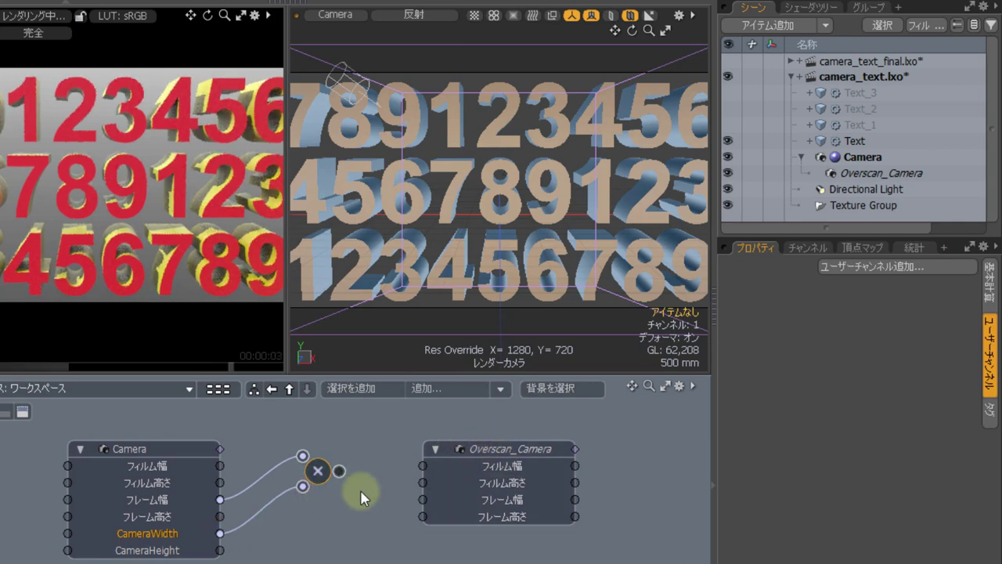
left_click_drag(339, 470, 430, 501)
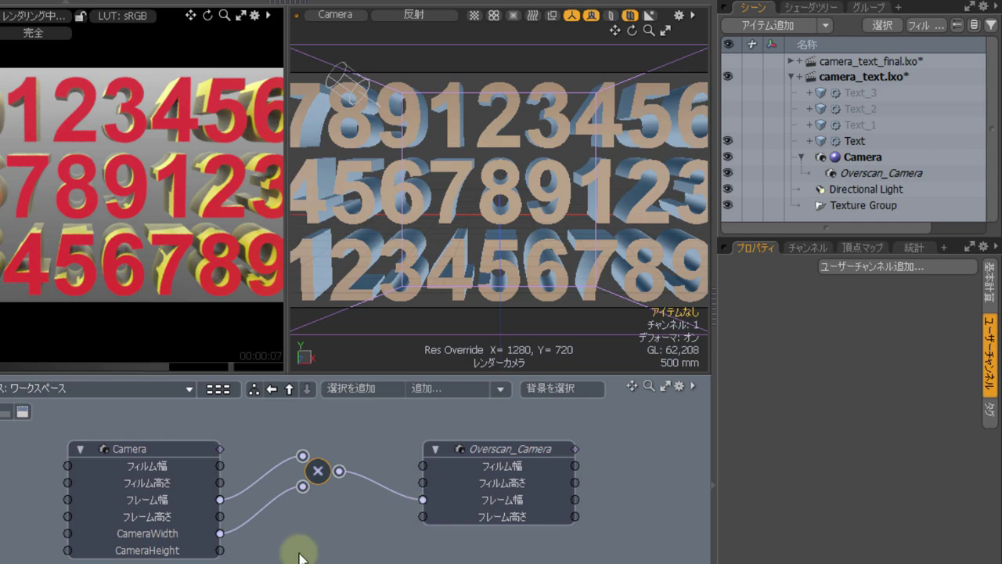
- Multiply Camera's frame height (フレーム高さ) by CameraHeight with a second Basic Math multiply node and link the result to Overscan_Camera's frame height
left_click(461, 393)
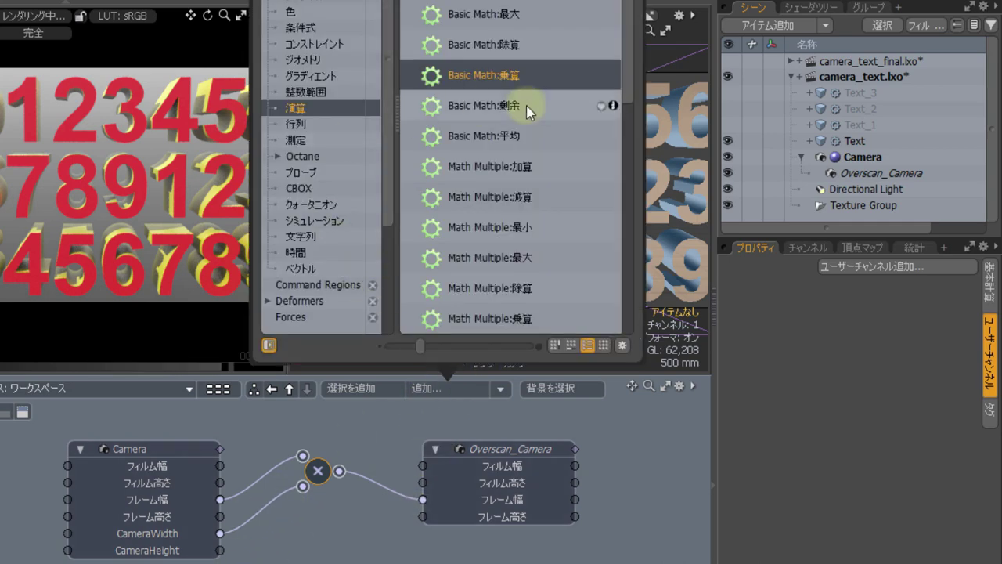
left_click(530, 78)
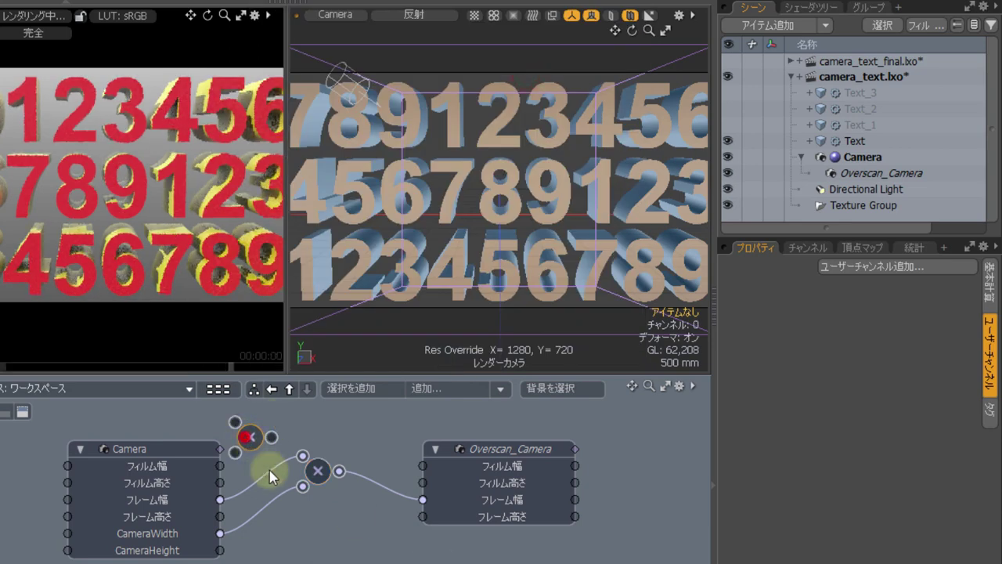
left_click(323, 542)
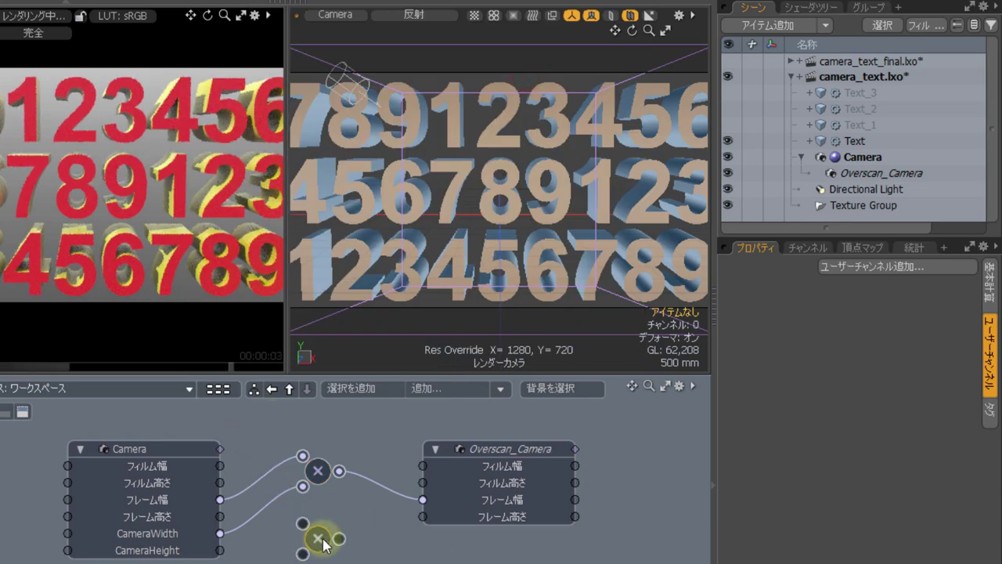
left_click_drag(220, 516, 303, 523)
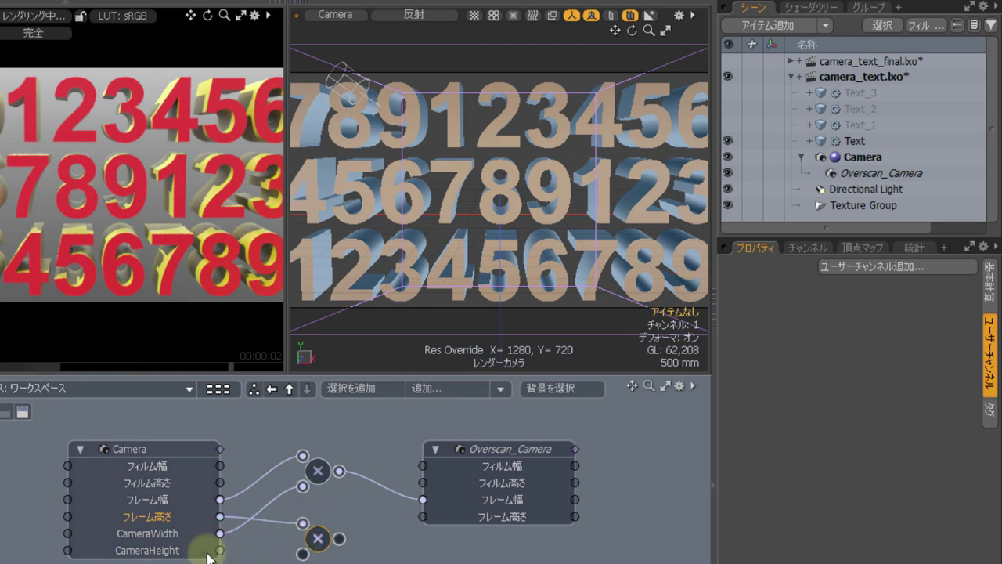
left_click_drag(225, 554, 302, 554)
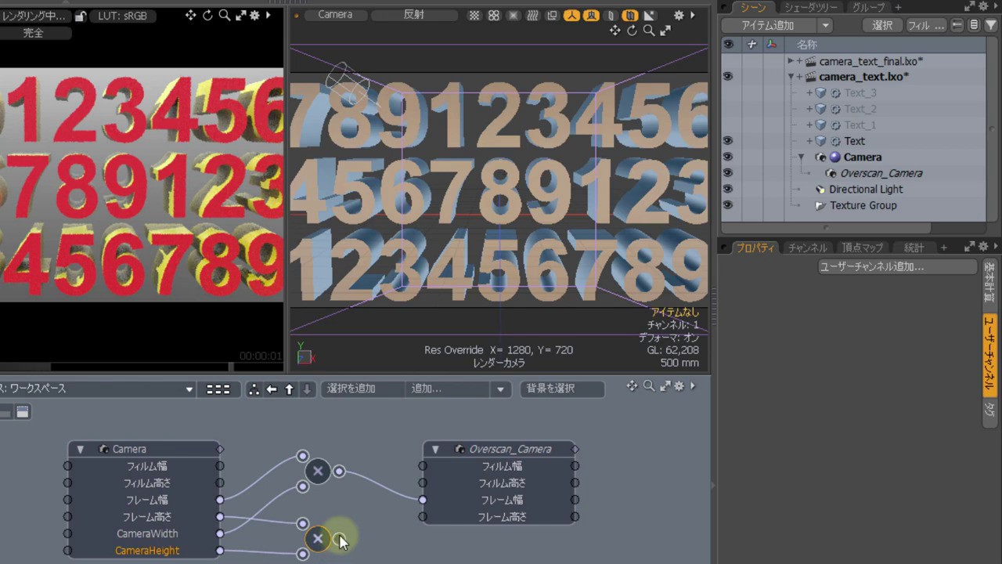
left_click_drag(339, 539, 424, 518)
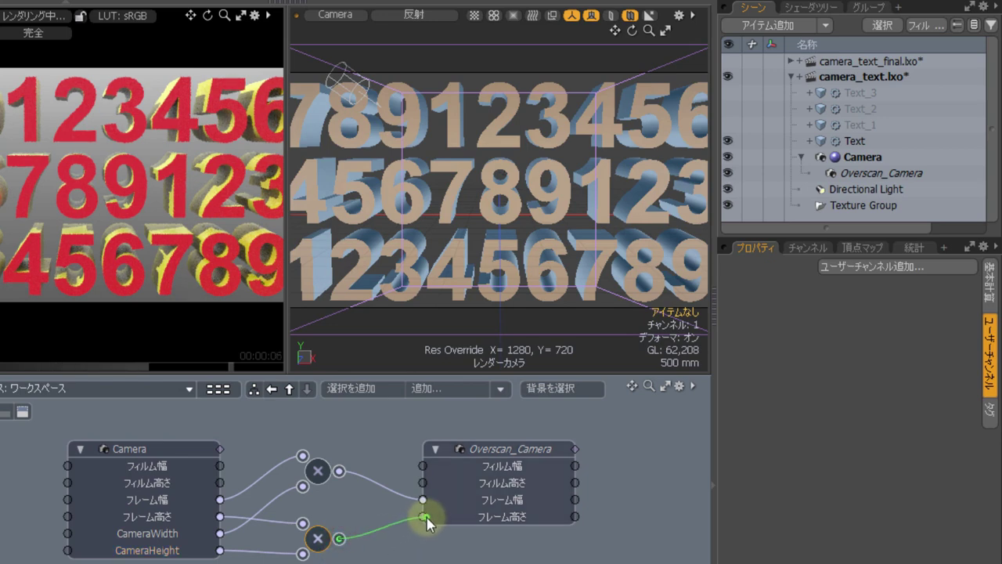
left_click_drag(427, 521, 422, 519)
- Set both the CameraWidth and CameraHeight user channels of Camera to 120%
left_click(179, 443)
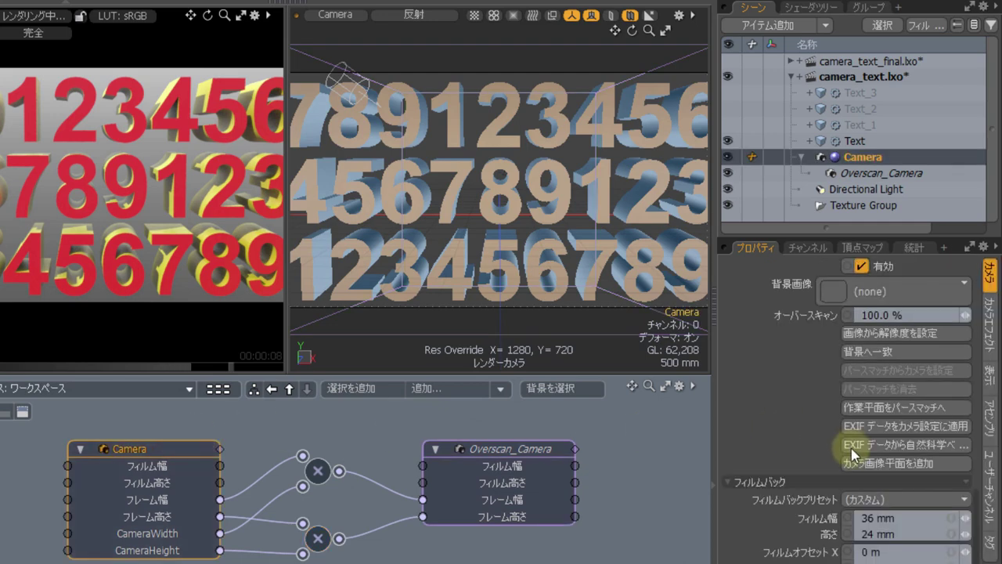
left_click(988, 473)
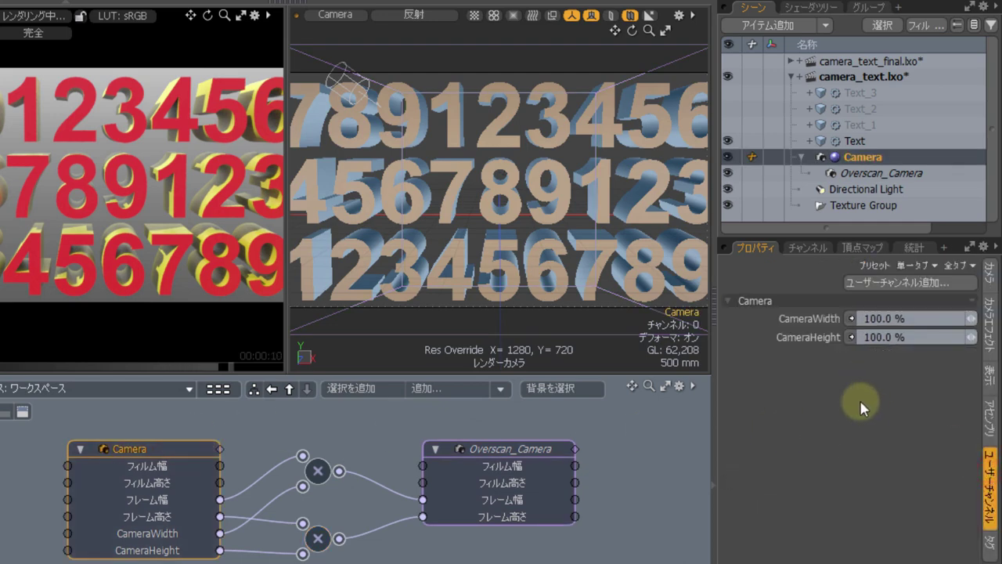
left_click(922, 313)
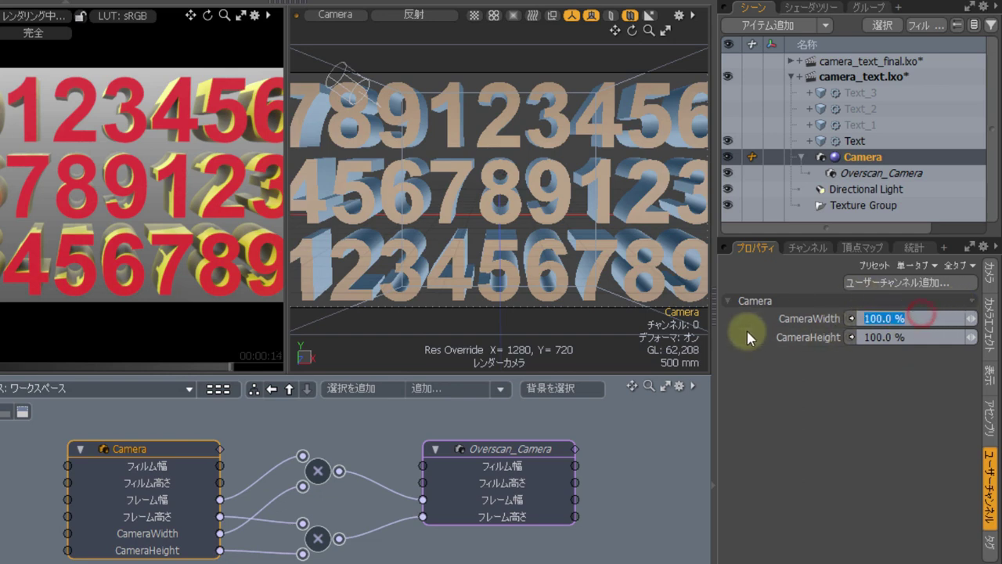
type("120")
key("Tab")
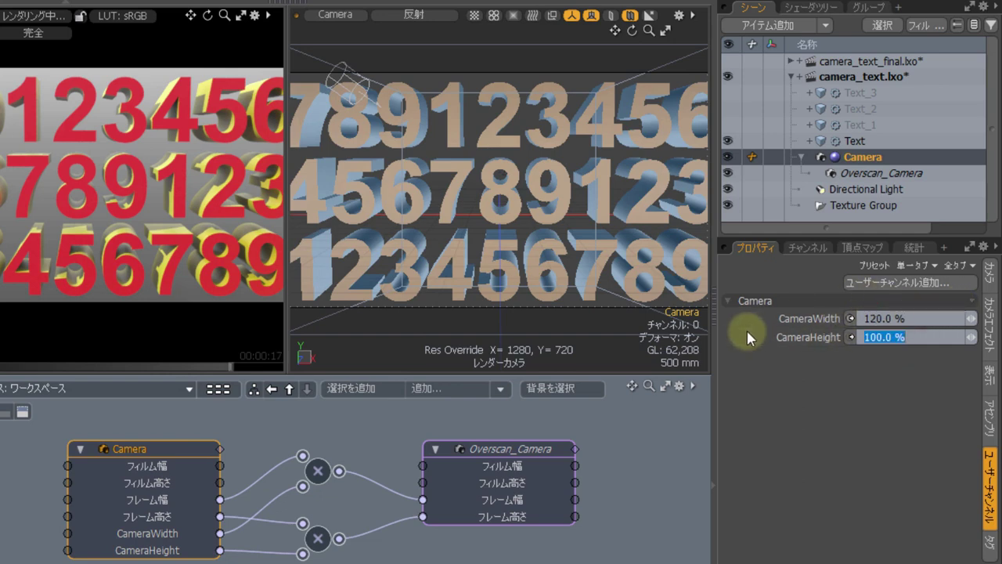
type("120")
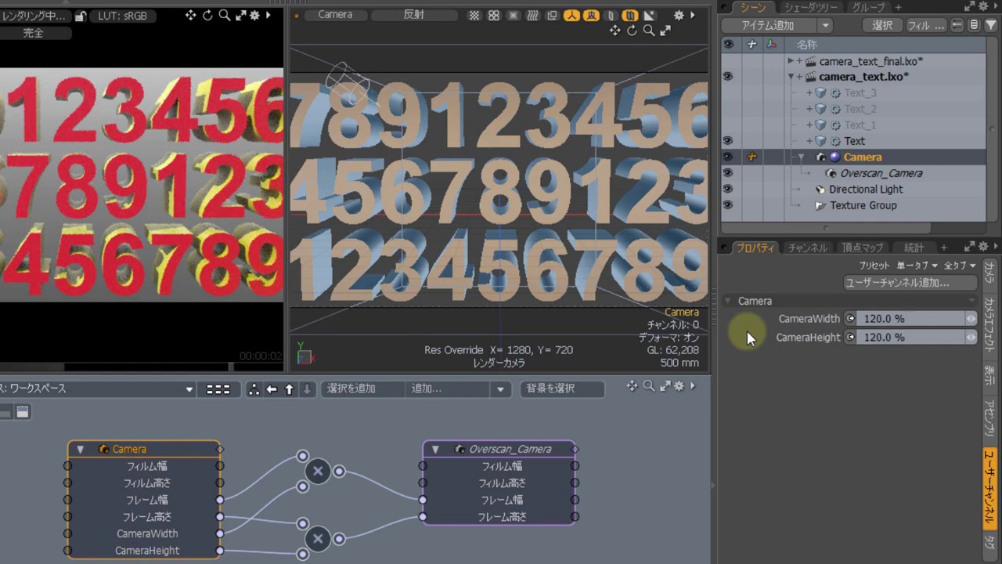
- Compare the override resolutions of Camera and Overscan_Camera in the camera viewport by selecting each camera in turn
left_click(352, 60)
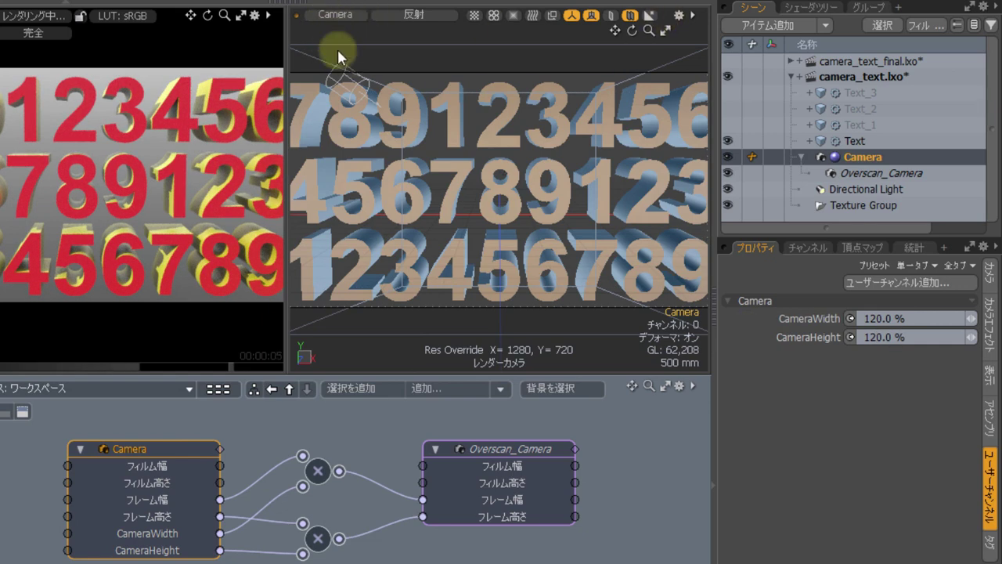
left_click(336, 15)
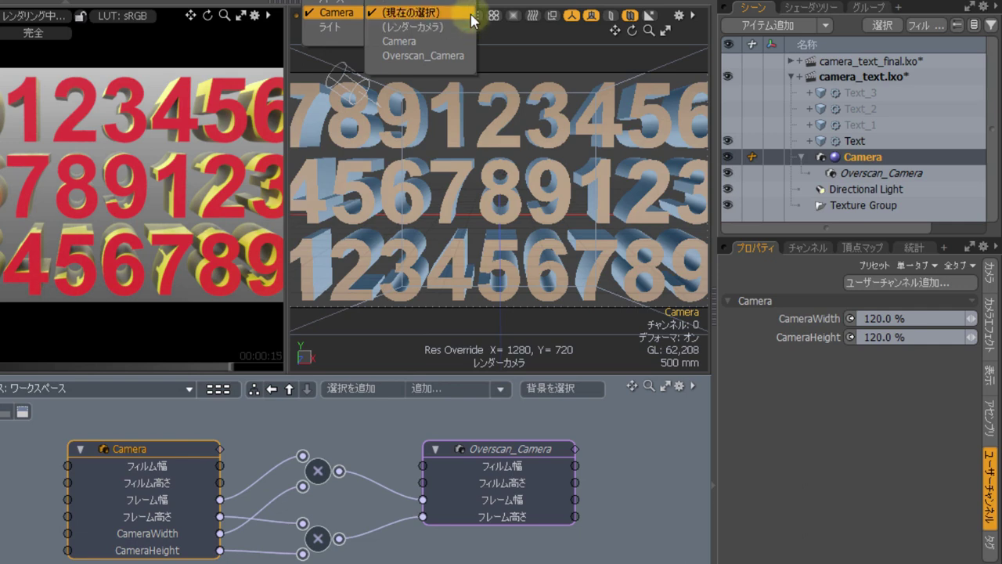
left_click(526, 19)
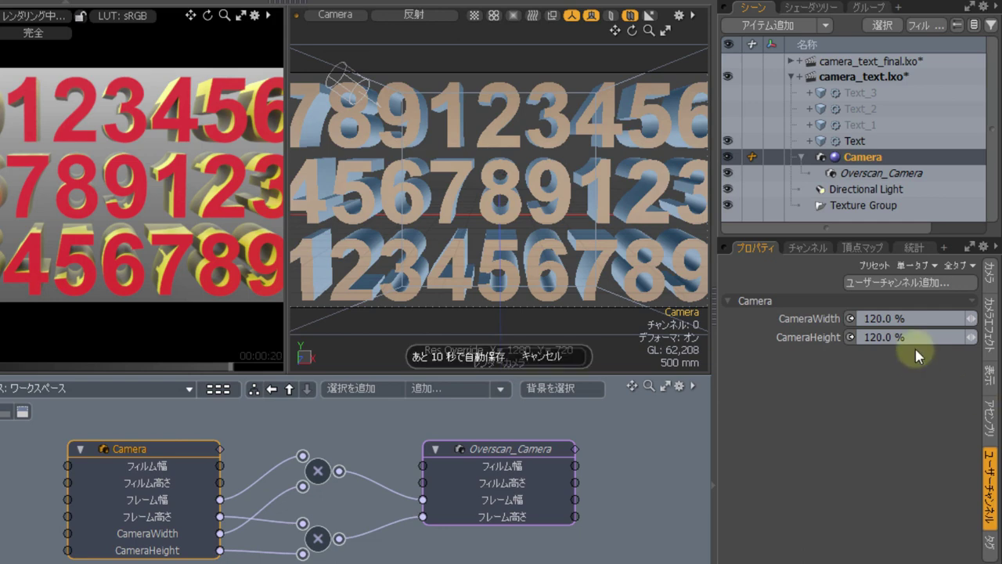
left_click(886, 173)
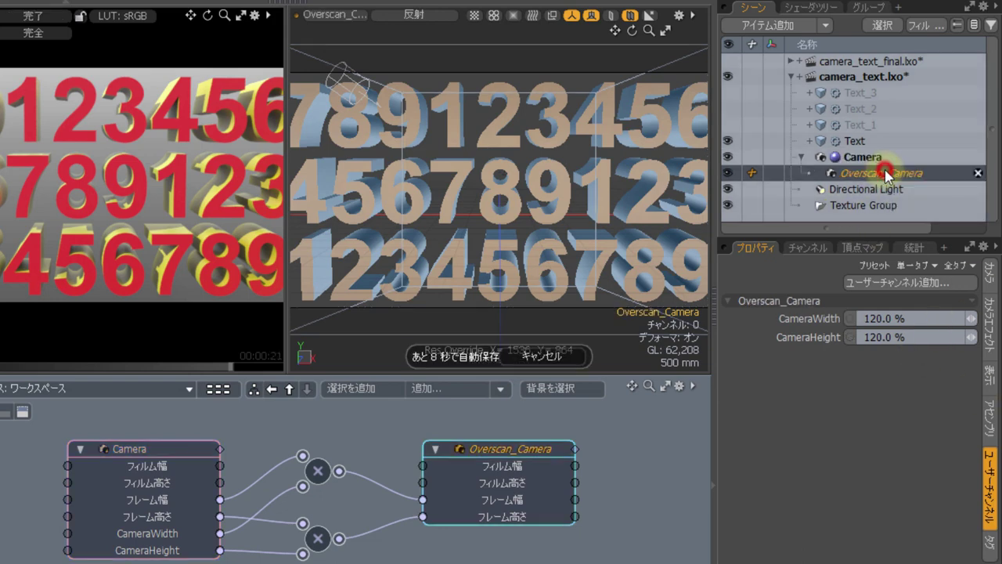
left_click(869, 157)
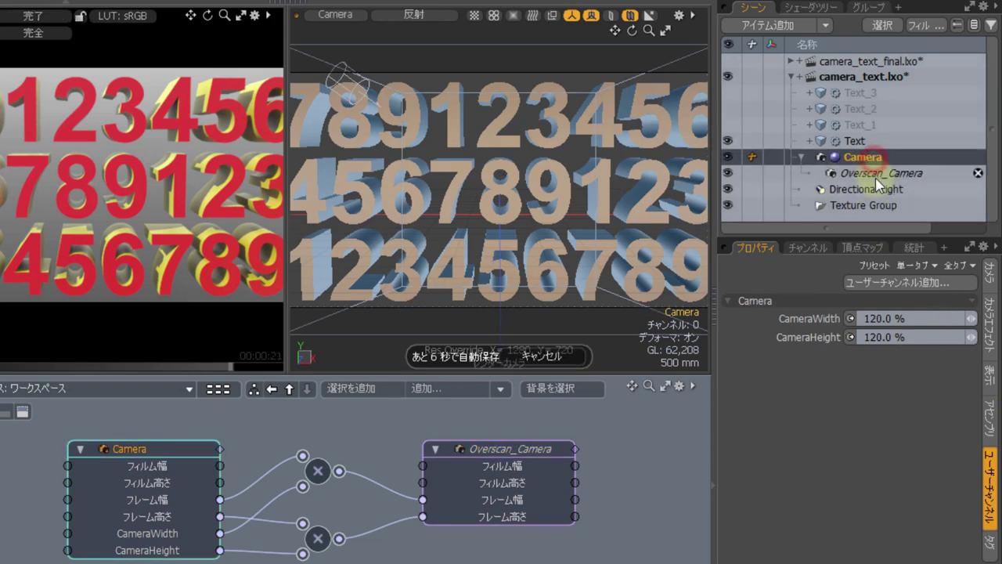
left_click(877, 180)
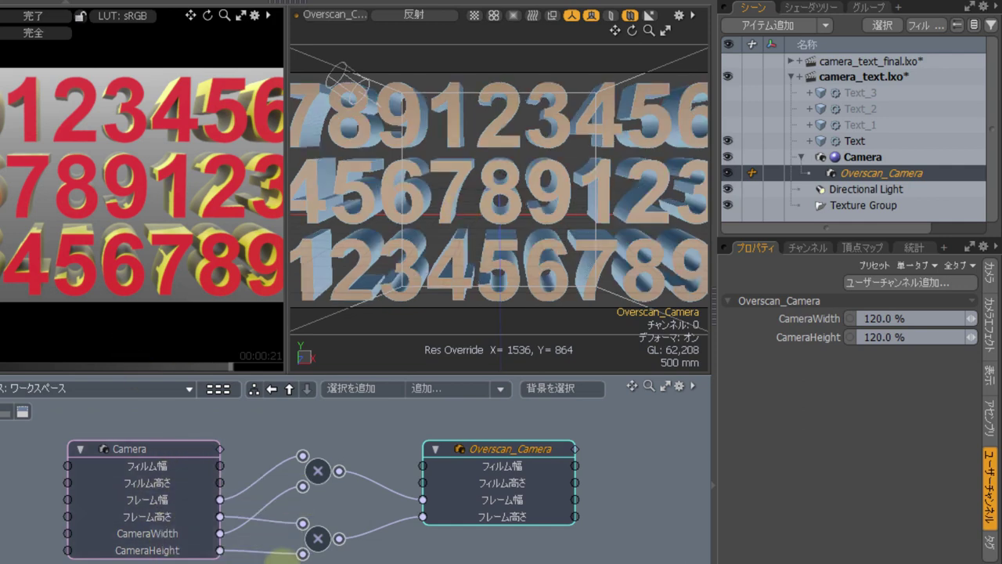
- Duplicate both Basic Math multiply nodes in the schematic and place the copies between the originals and the Overscan_Camera node
left_click(360, 431)
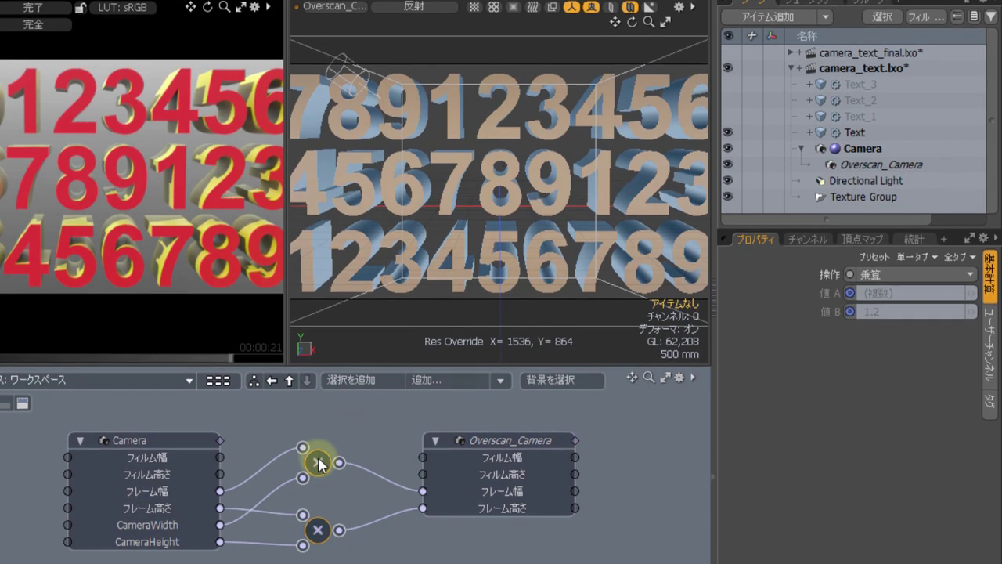
mouse_move(331, 484)
left_mouse_down()
mouse_move(331, 500)
mouse_move(339, 478)
left_mouse_up()
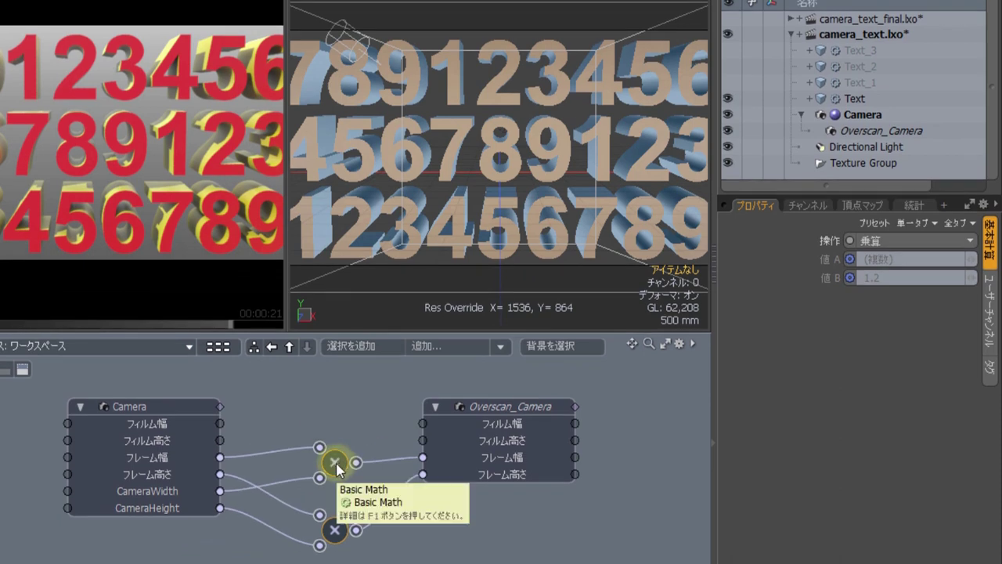
right_click(337, 463)
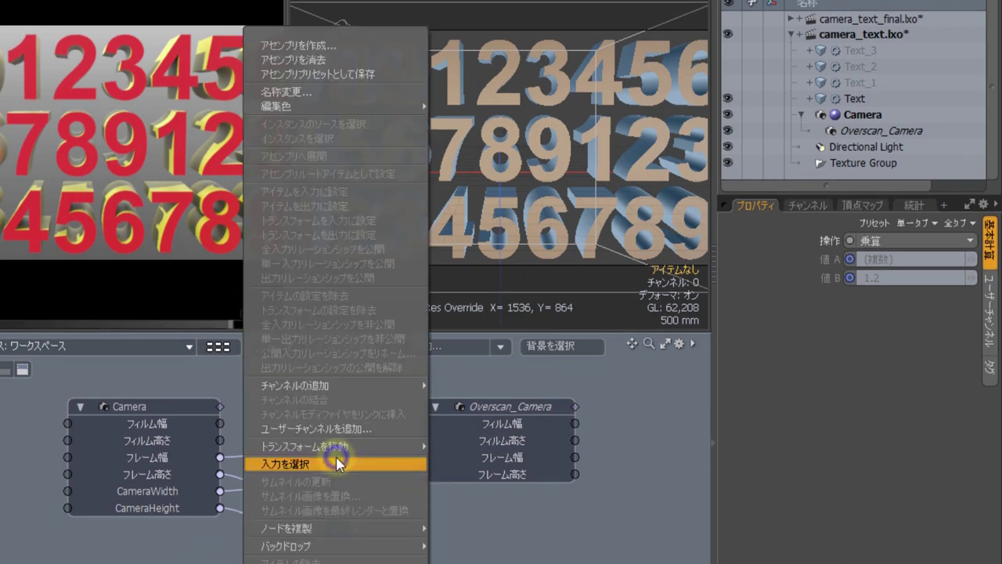
mouse_move(342, 531)
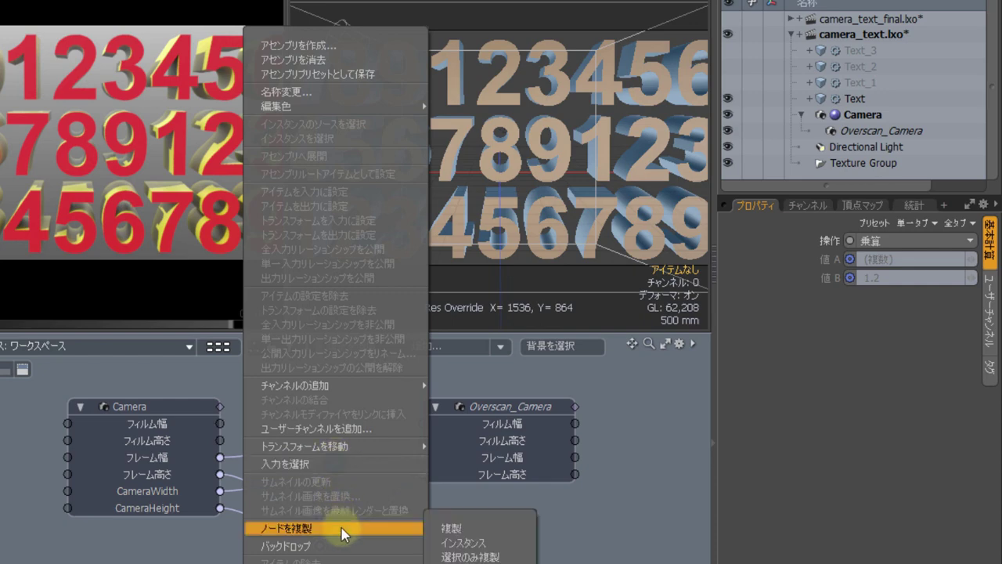
left_click(471, 524)
left_click_drag(343, 431, 404, 421)
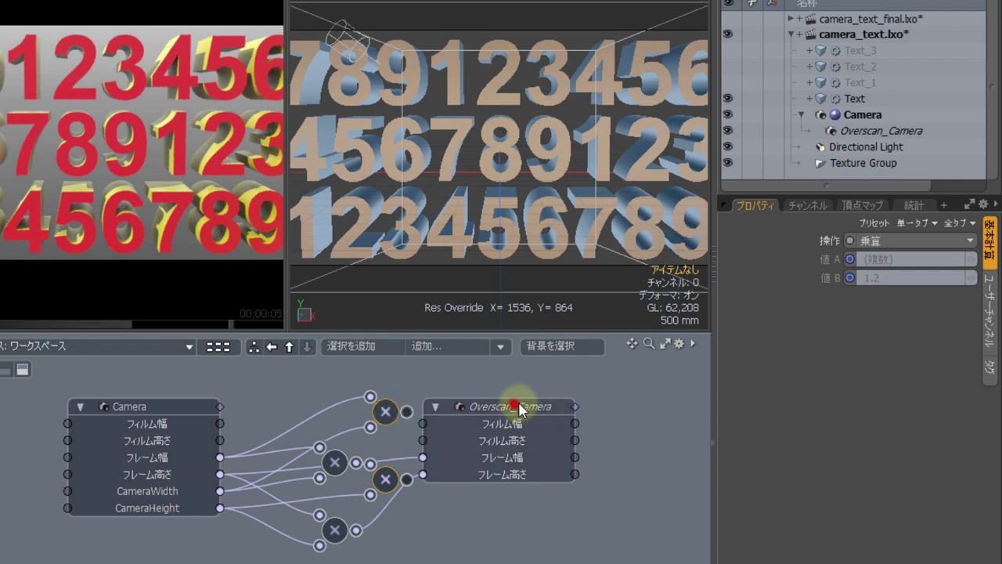
- Move the Overscan_Camera node farther from the Camera node and shift the two duplicated multiply nodes into the gap
left_click_drag(513, 406, 614, 407)
left_click(430, 398)
left_click(385, 479)
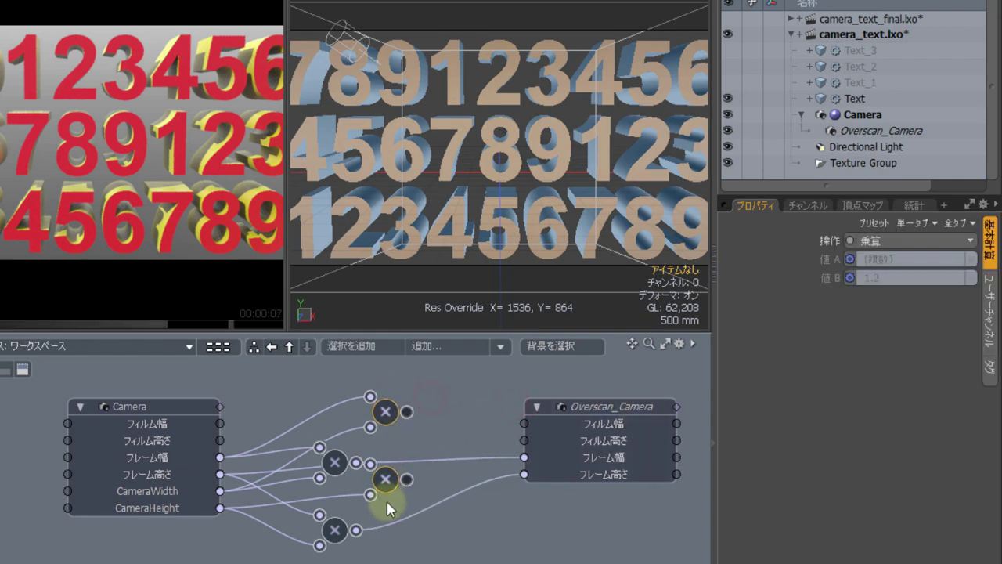
left_click(387, 408, "shift")
left_click_drag(390, 409, 425, 417)
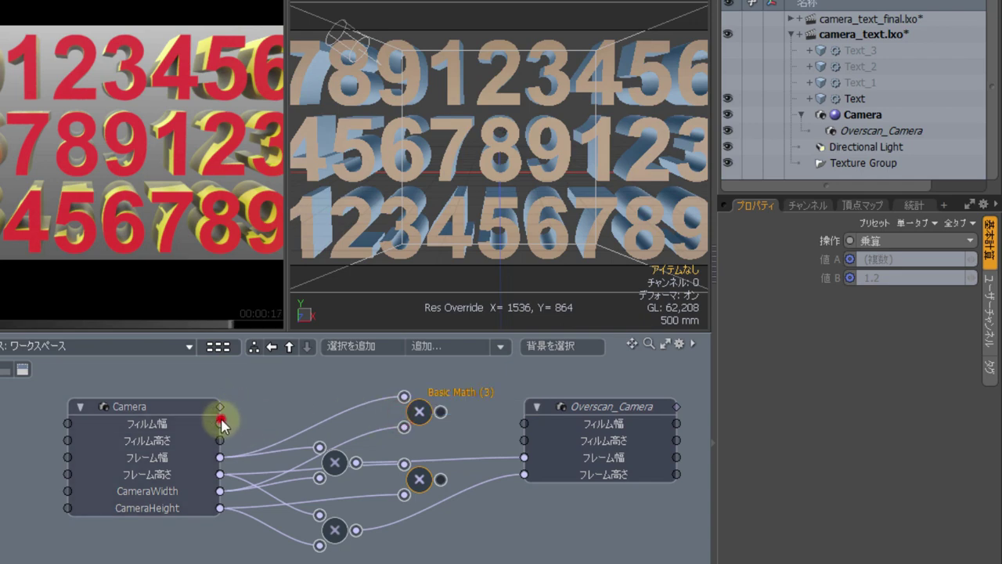
- Feed Camera's film width (フィルム幅) into the upper duplicated multiply node in place of frame width, and link its result to Overscan_Camera's film width
left_click_drag(221, 423, 402, 399)
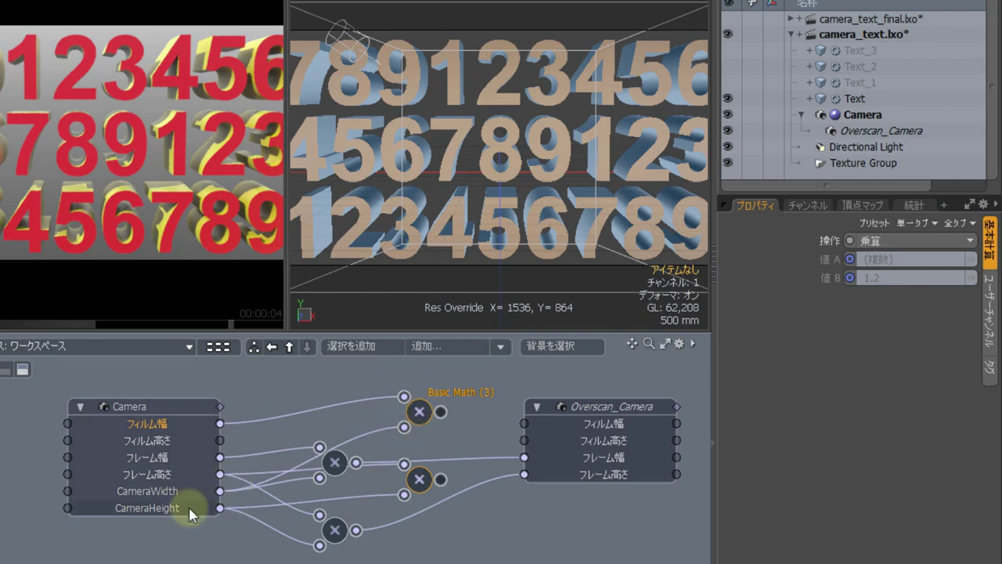
left_click_drag(318, 477, 220, 475)
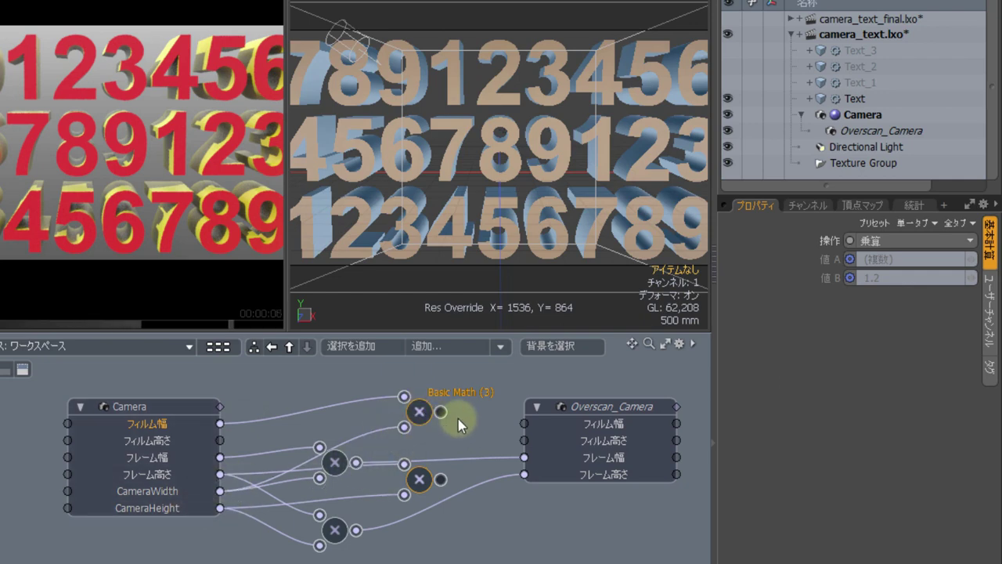
left_click_drag(441, 412, 591, 434)
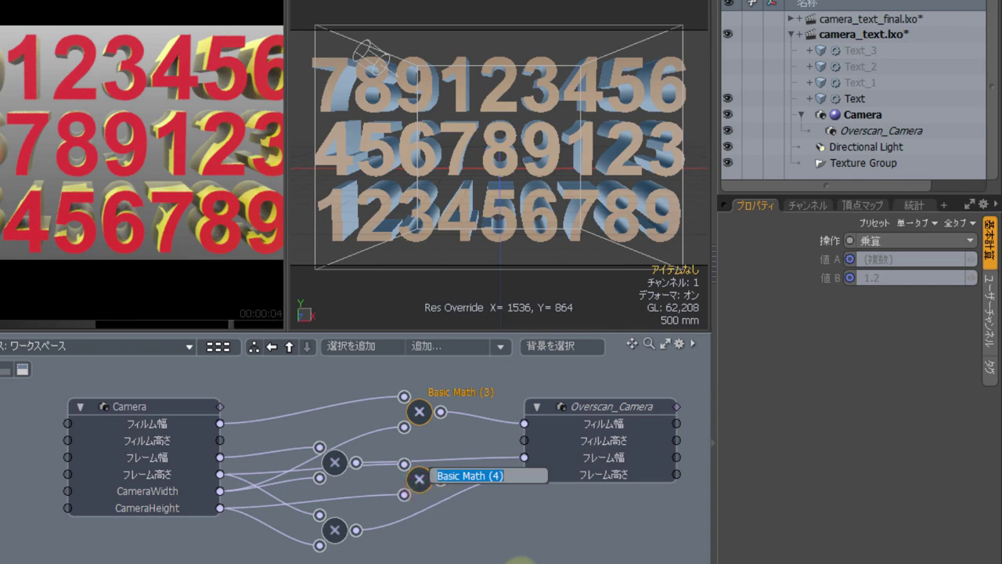
left_click(505, 539)
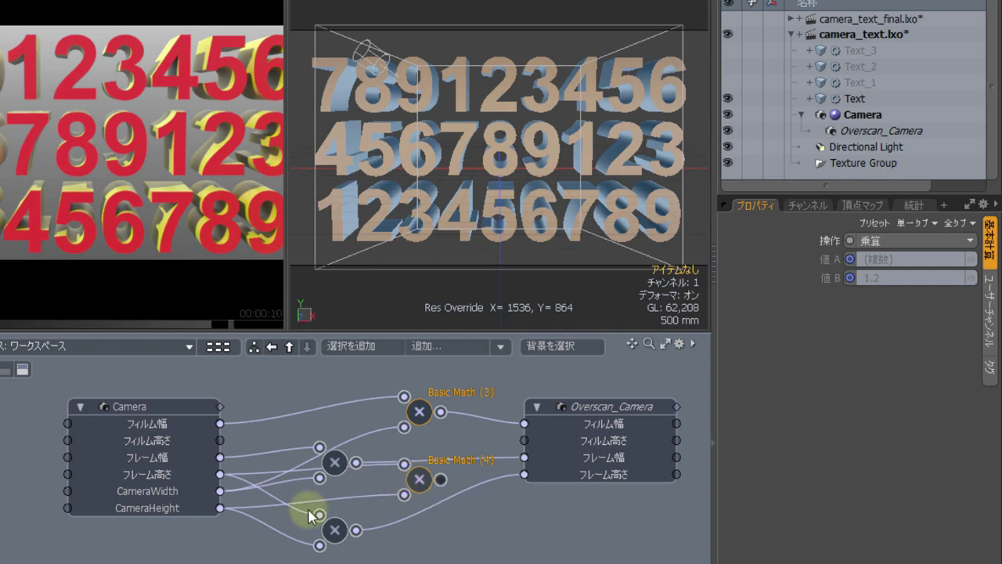
- Feed Camera's film height (フィルム高さ) into the lower duplicated multiply node and link its result to Overscan_Camera's film height
left_click_drag(221, 441, 453, 445)
key("ctrl+z")
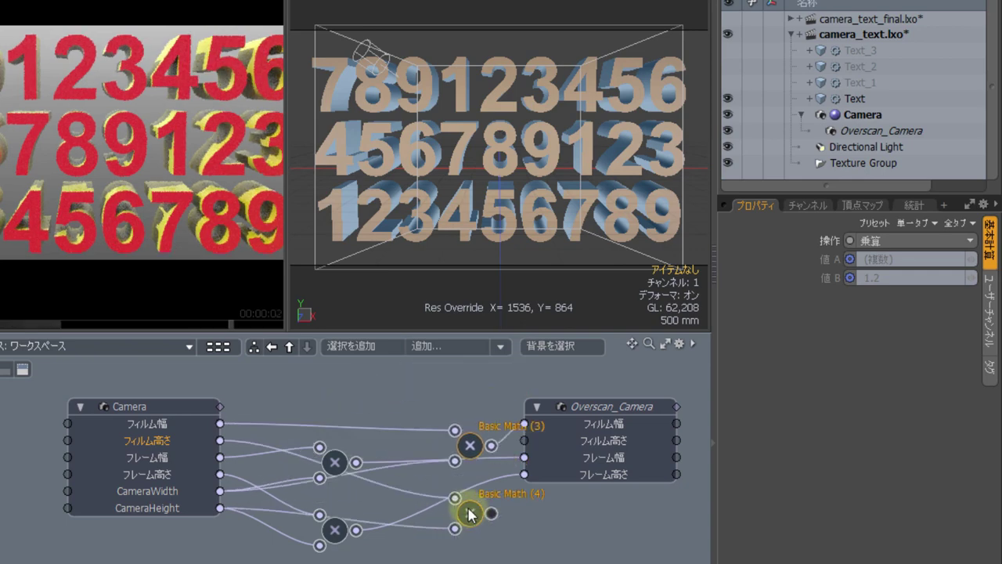
left_click_drag(444, 484, 524, 440)
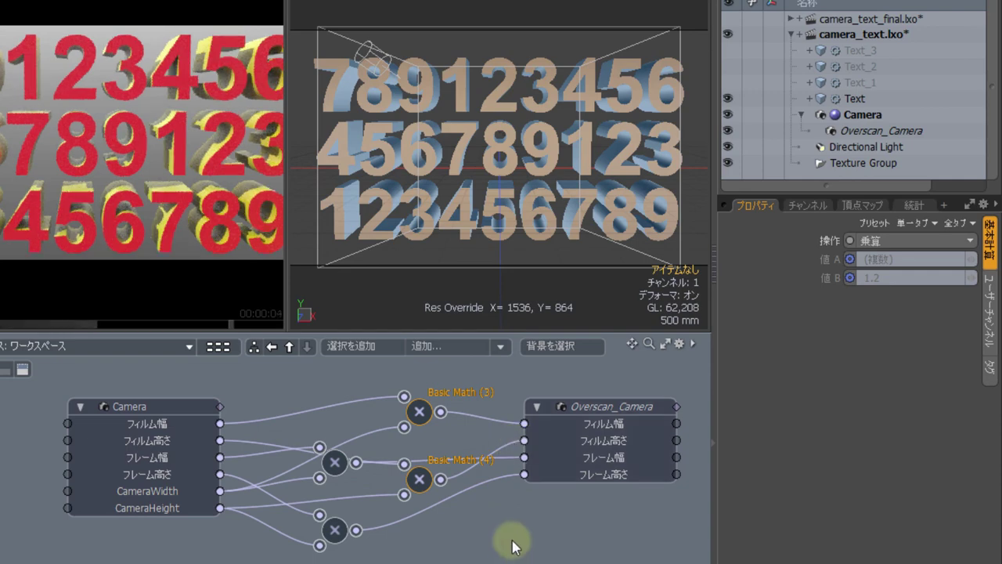
- Compare the film back sizes and override resolutions of Camera and Overscan_Camera by selecting each camera in turn
left_click(851, 116)
left_click(861, 131)
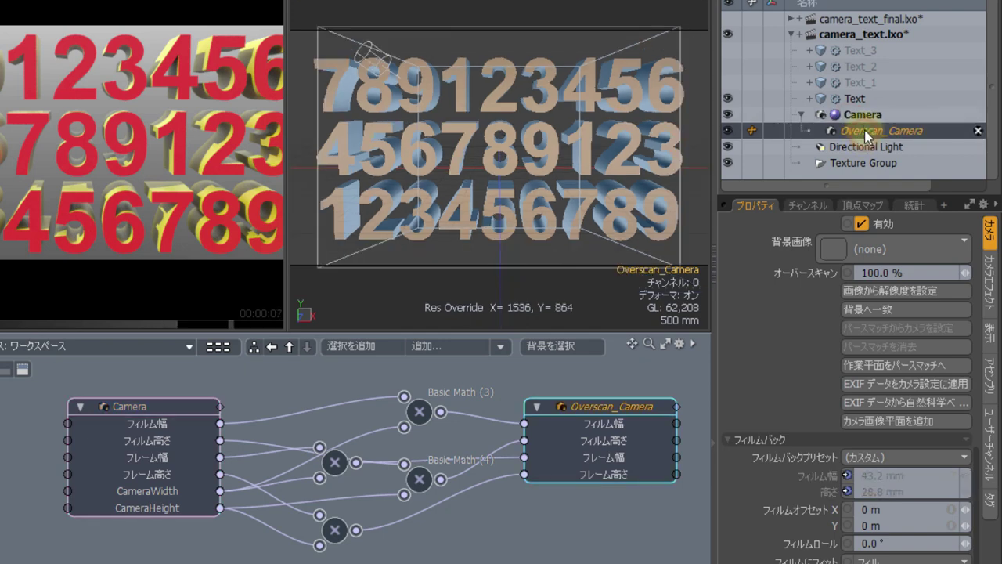
left_click(865, 115)
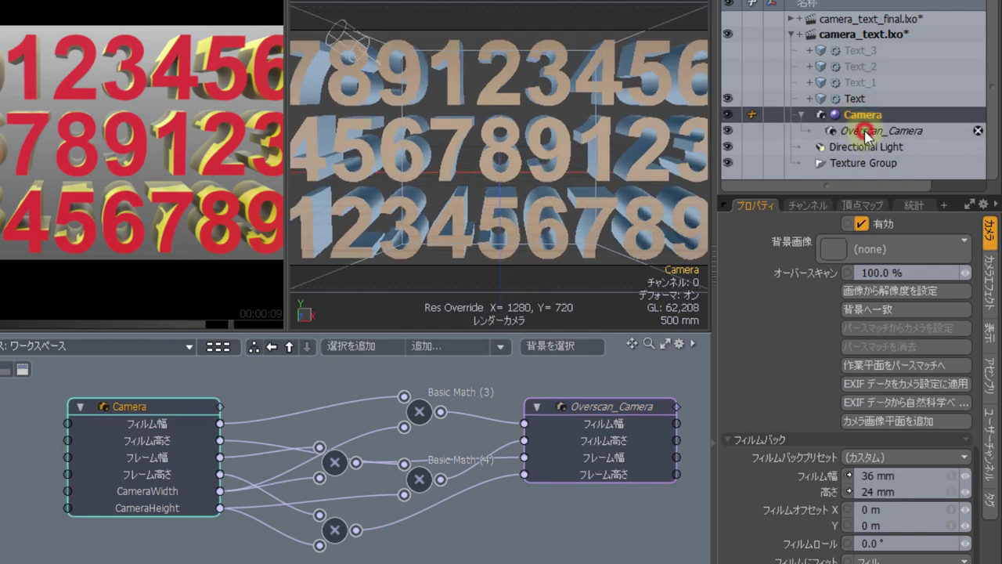
left_click(865, 132)
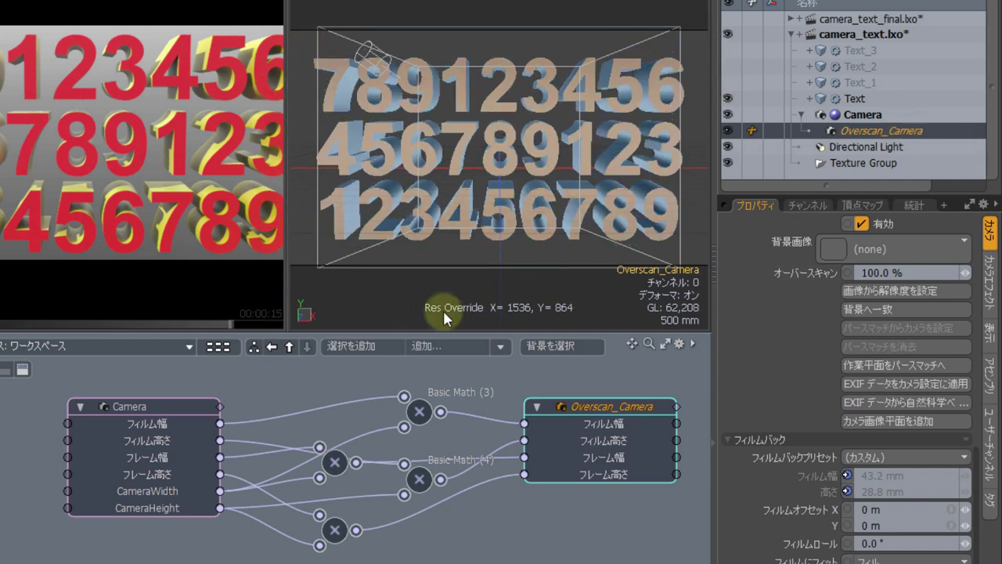
- Render the current frame through Camera and close the render window when it finishes
left_click(875, 119)
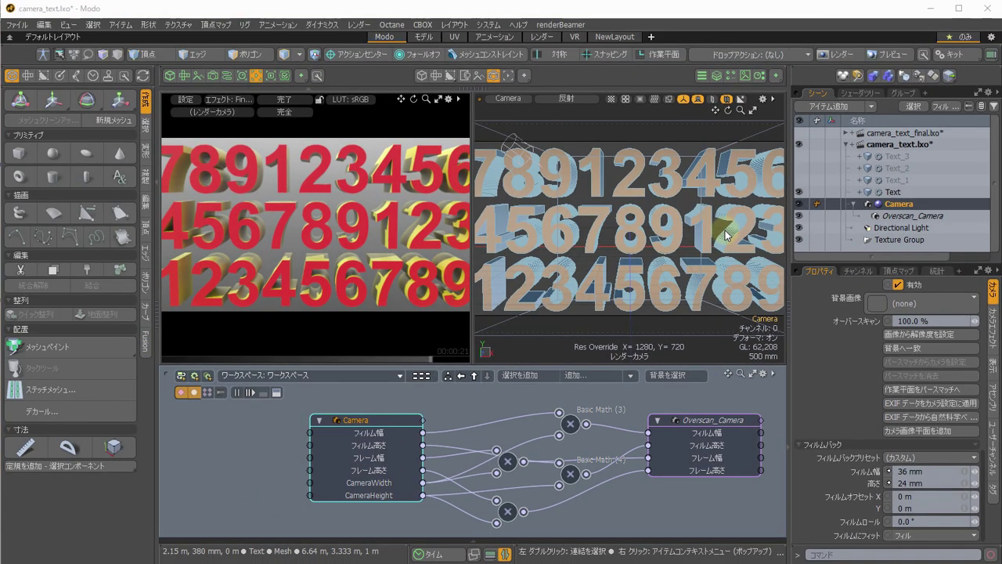
key("F9")
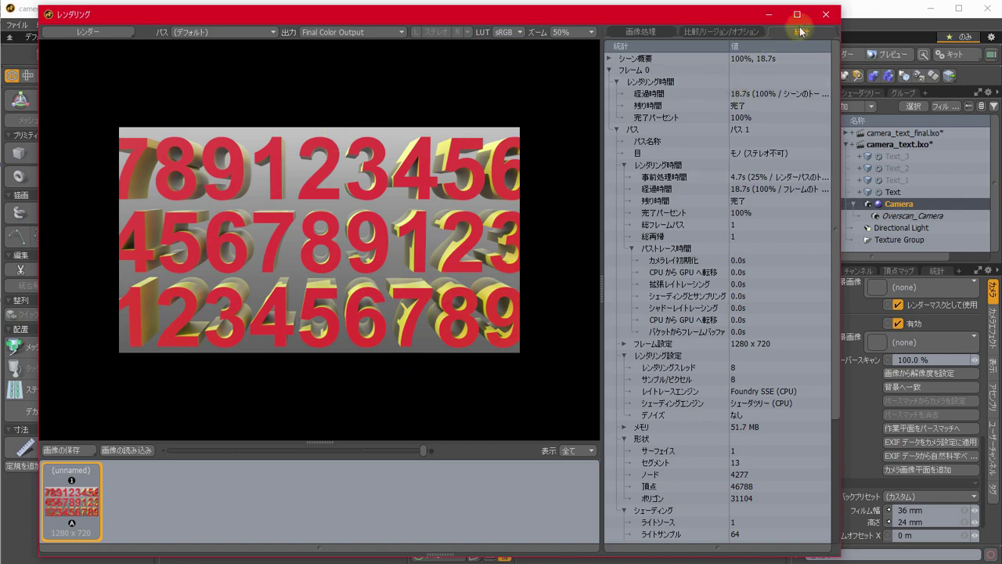
left_click(827, 16)
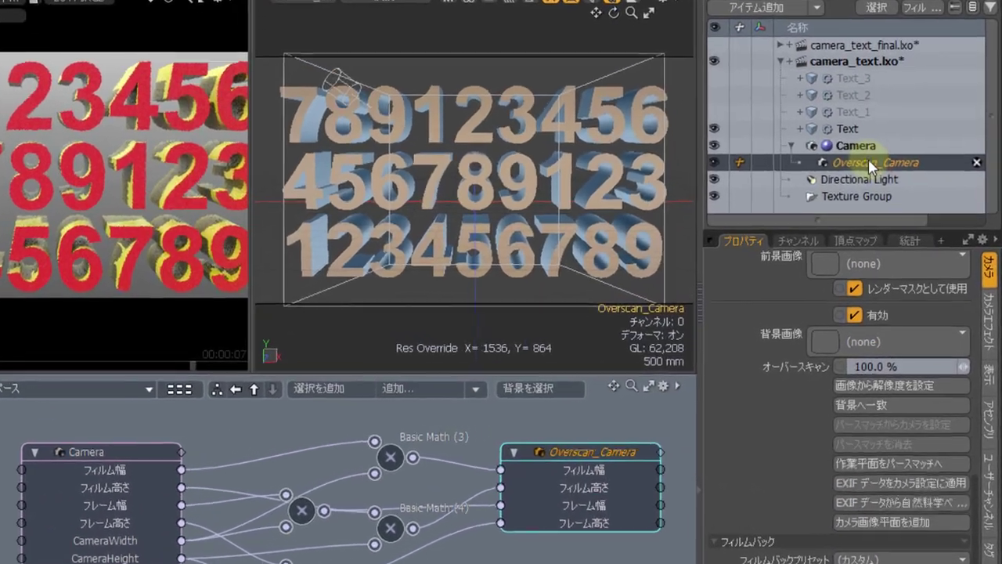
- Set Overscan_Camera as the render camera and render the current frame through it
right_click(907, 194)
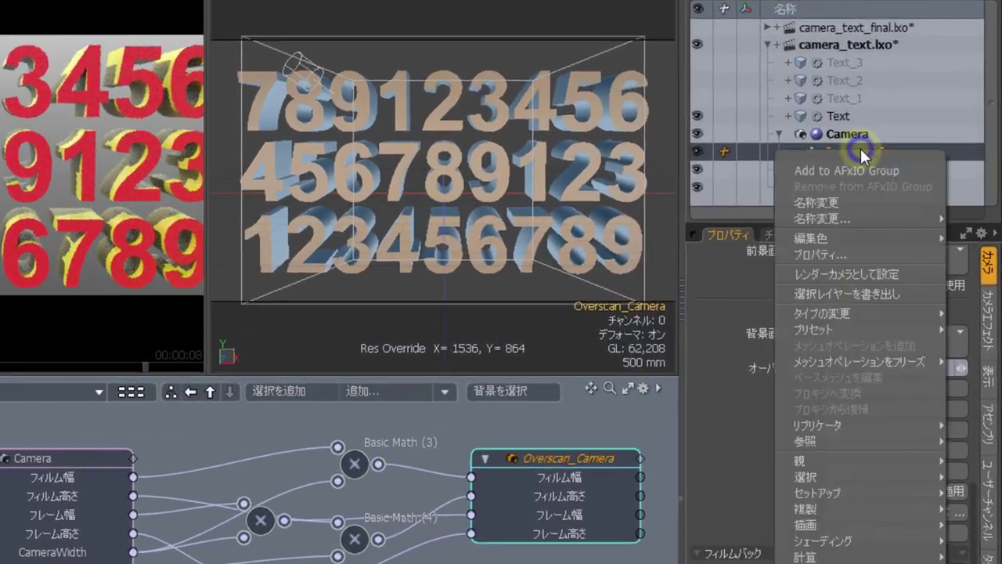
left_click(913, 273)
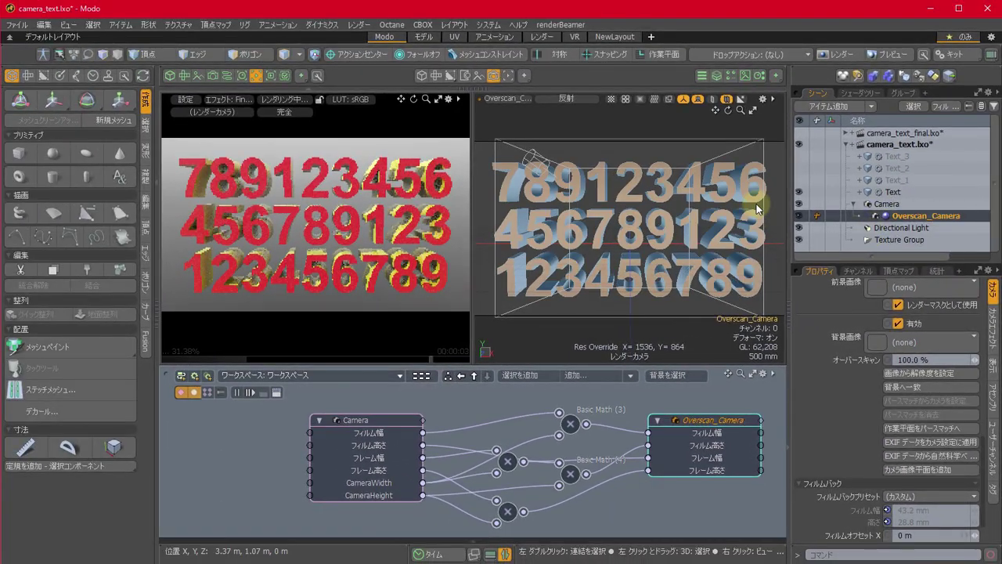
key("F9")
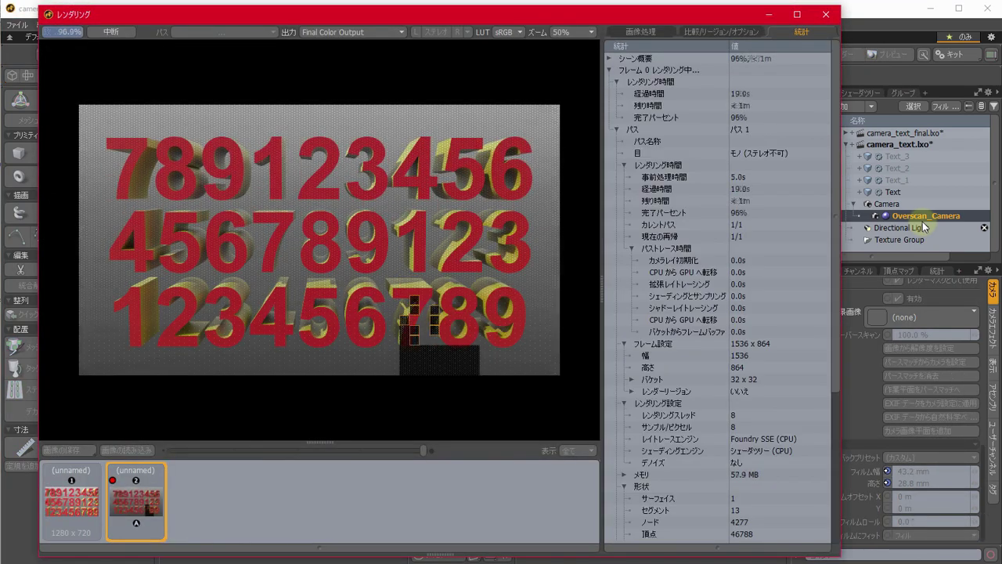
left_click(625, 343)
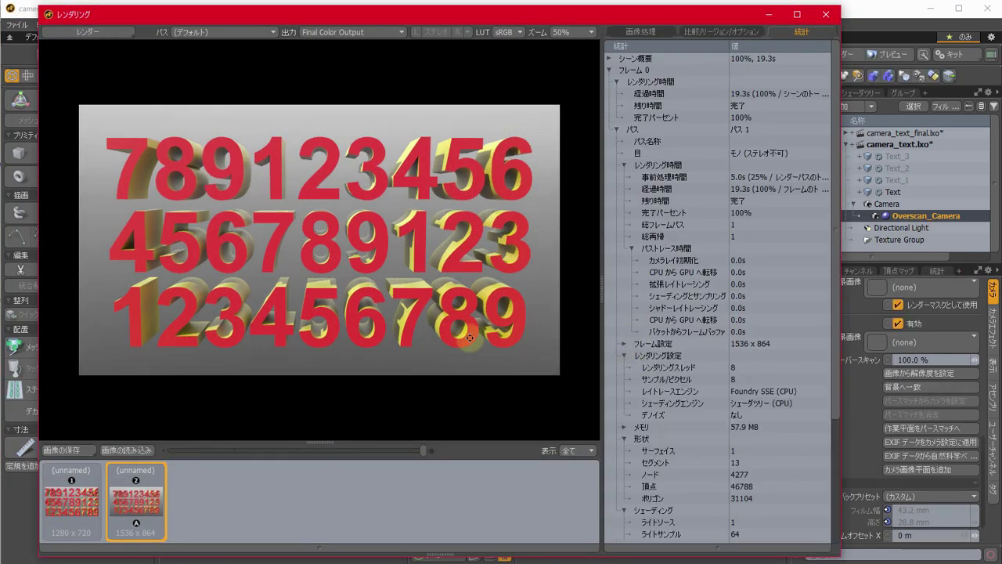
- Compare the Camera render with the Overscan_Camera render by switching between the two, and close the render window
left_click(71, 508)
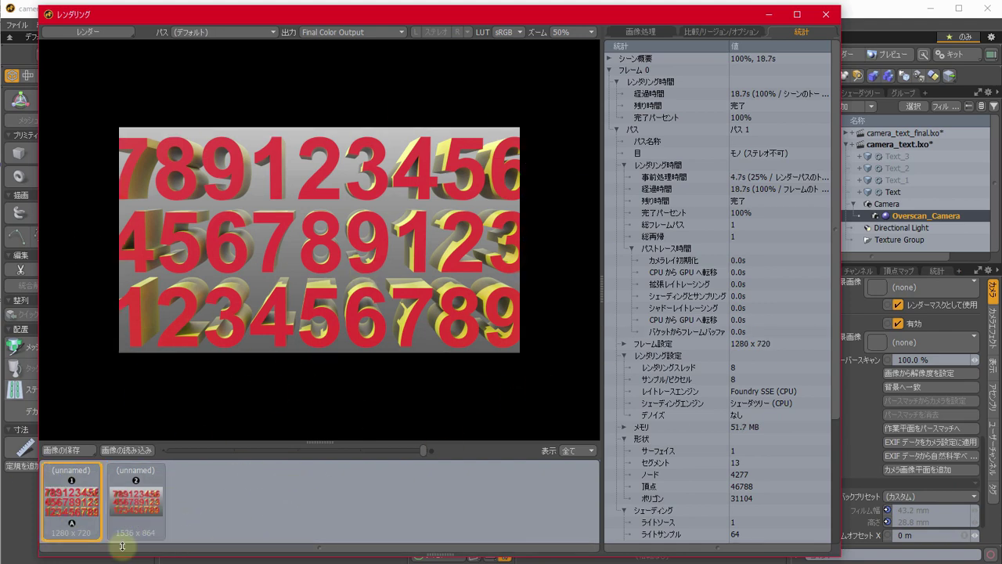
left_click(137, 513)
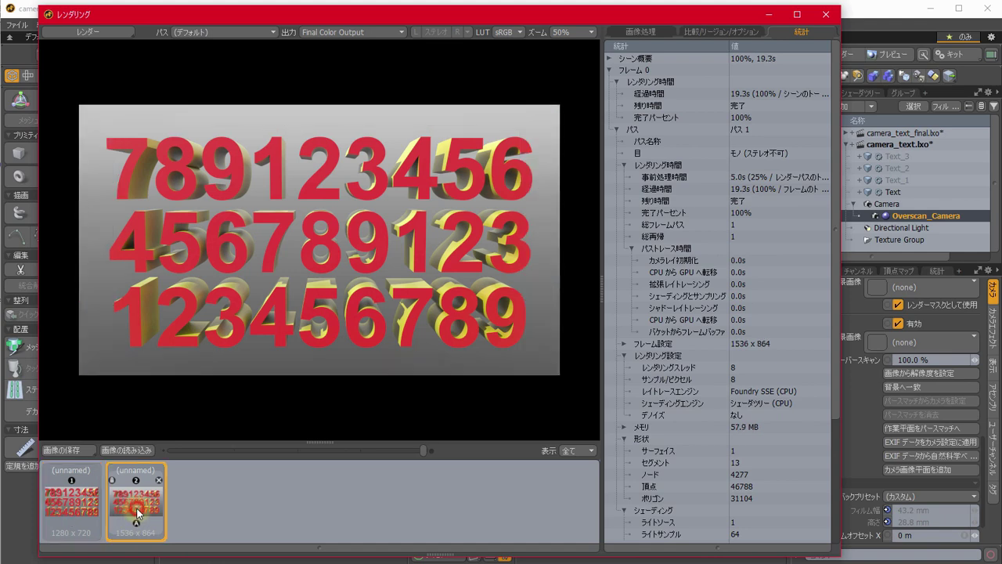
left_click(76, 515)
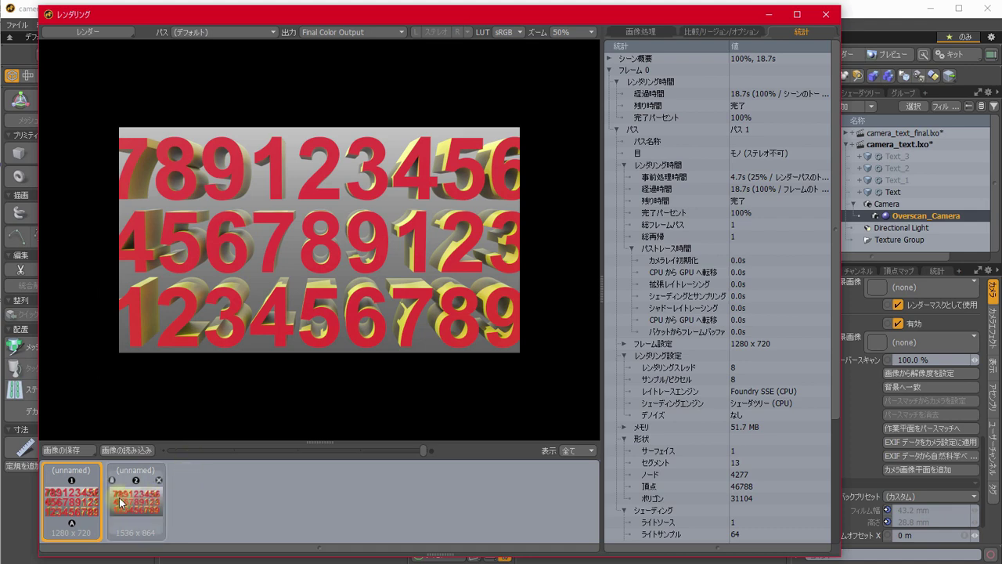
left_click(136, 501)
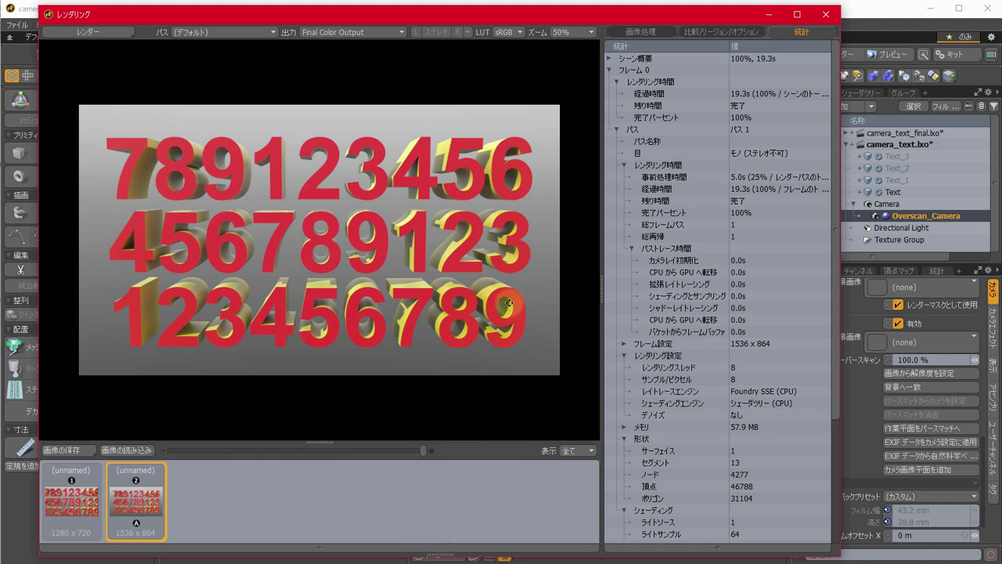
left_click(826, 16)
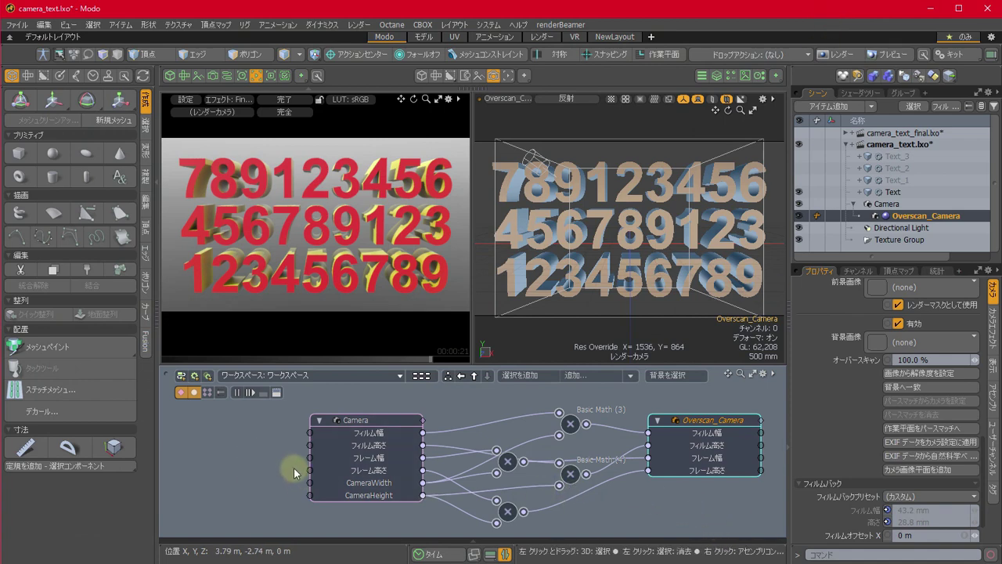
- Set Camera's user channels CameraWidth to 50% and CameraHeight to 100%, and render the frame
left_click(370, 421)
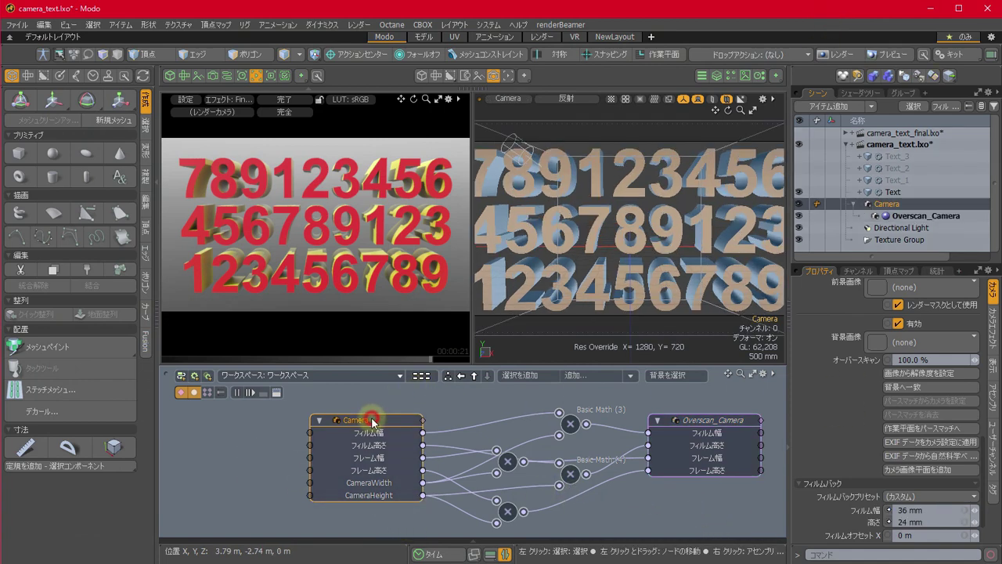
left_click(996, 444)
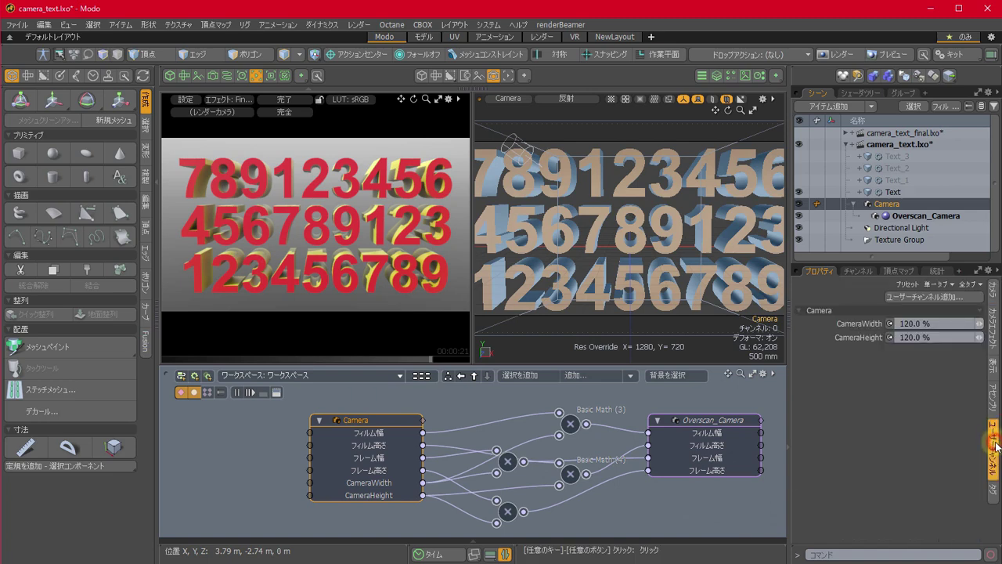
double_click(947, 322)
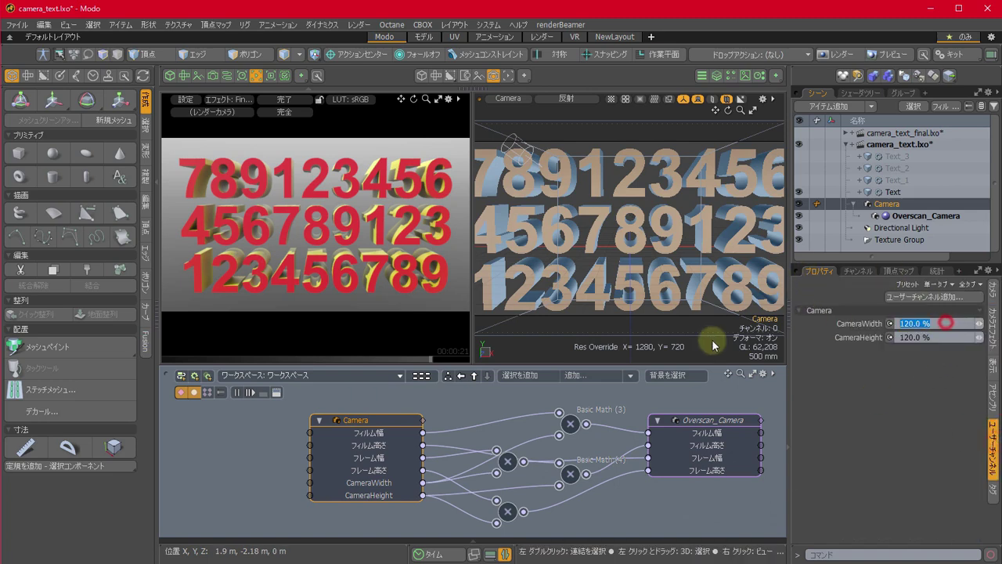
type("100")
key("Return")
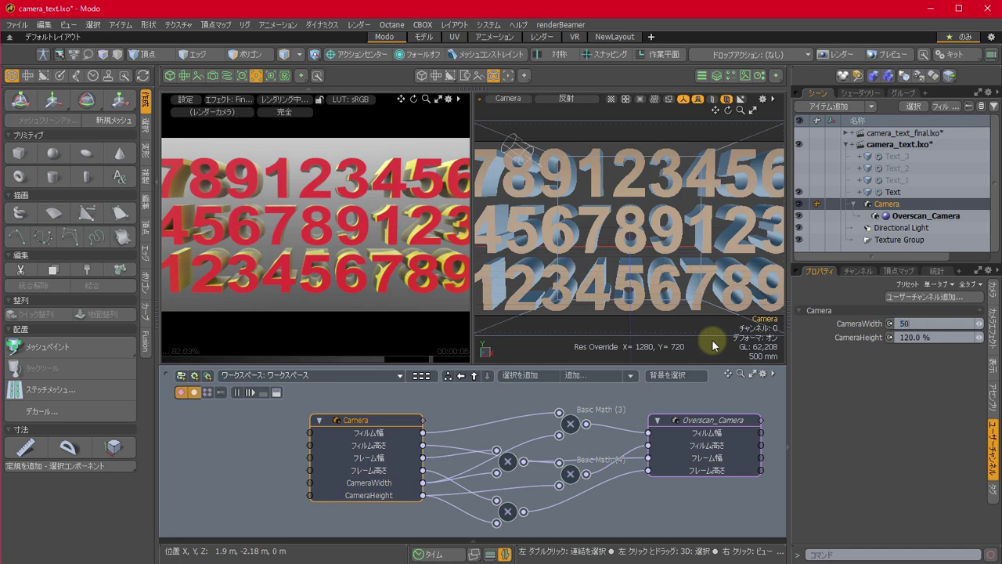
type("50")
key("Tab")
type("1")
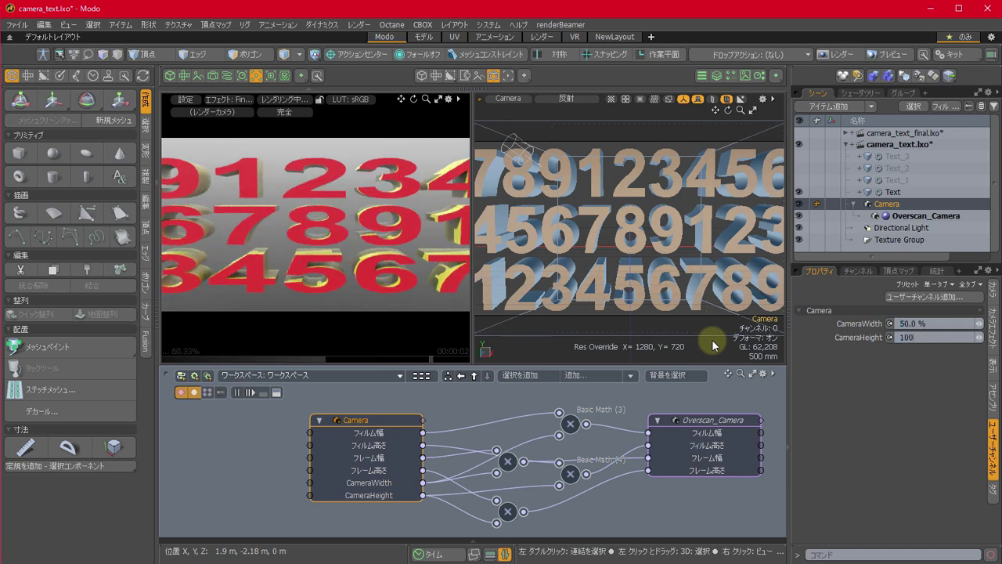
type("00")
key("Return")
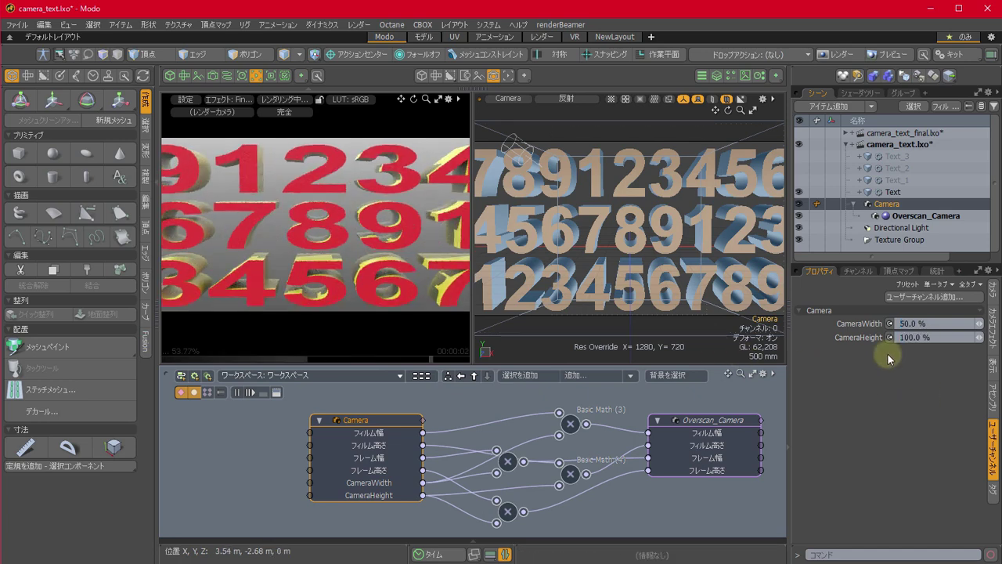
key("F9")
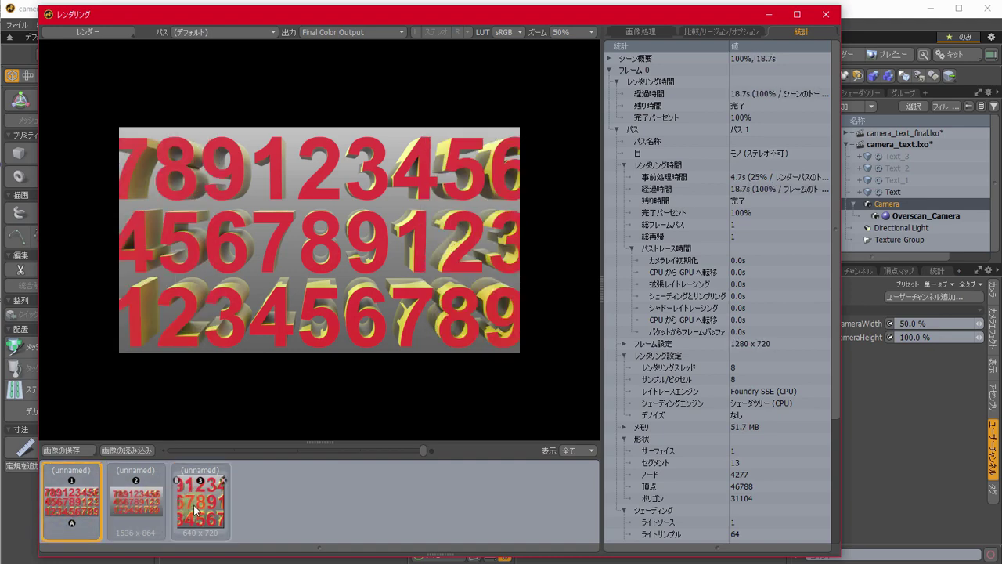
left_click(826, 15)
- Set CameraWidth to 100% and CameraHeight to 50%, and render the frame again
left_click(933, 323)
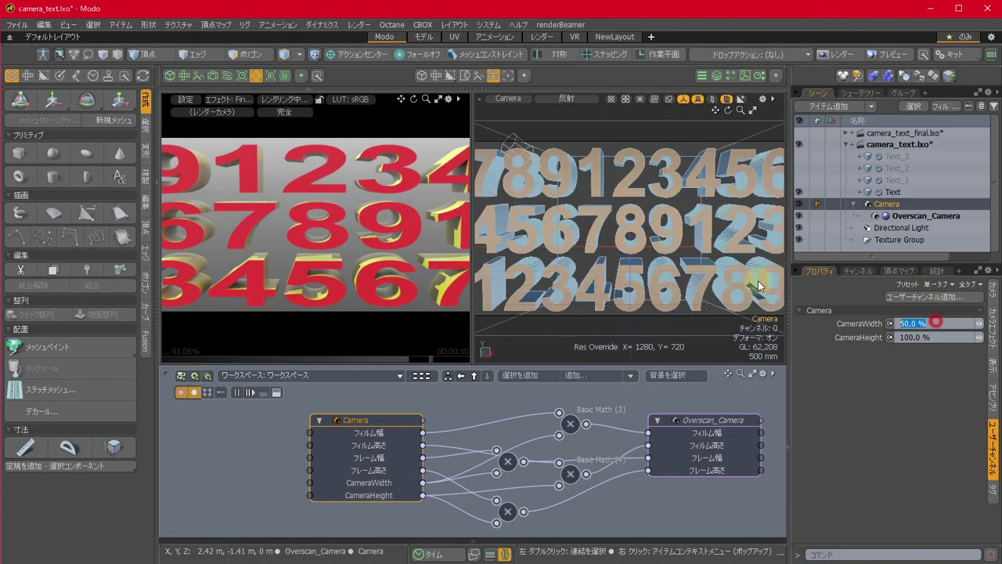
type("100")
key("Tab")
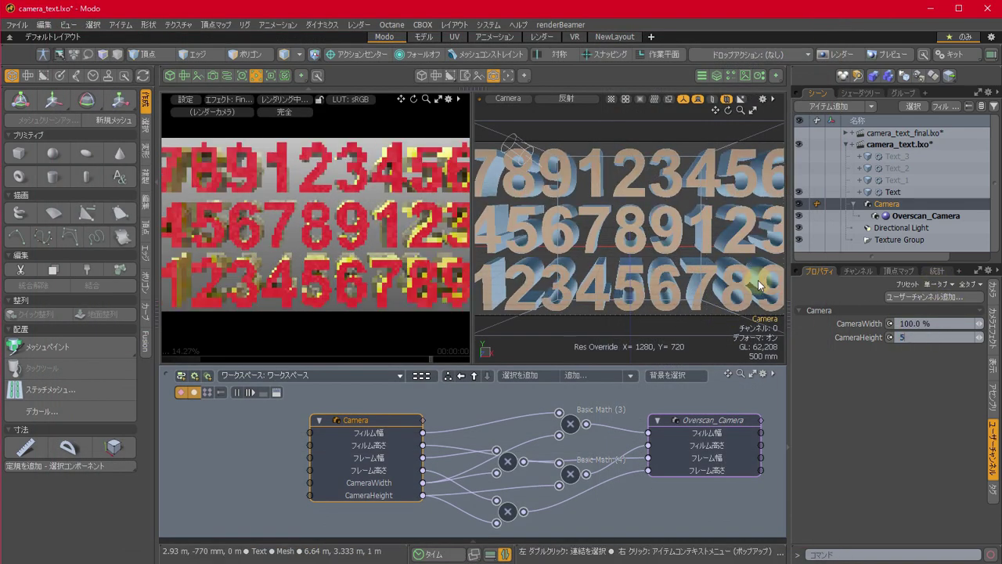
type("50")
key("Return")
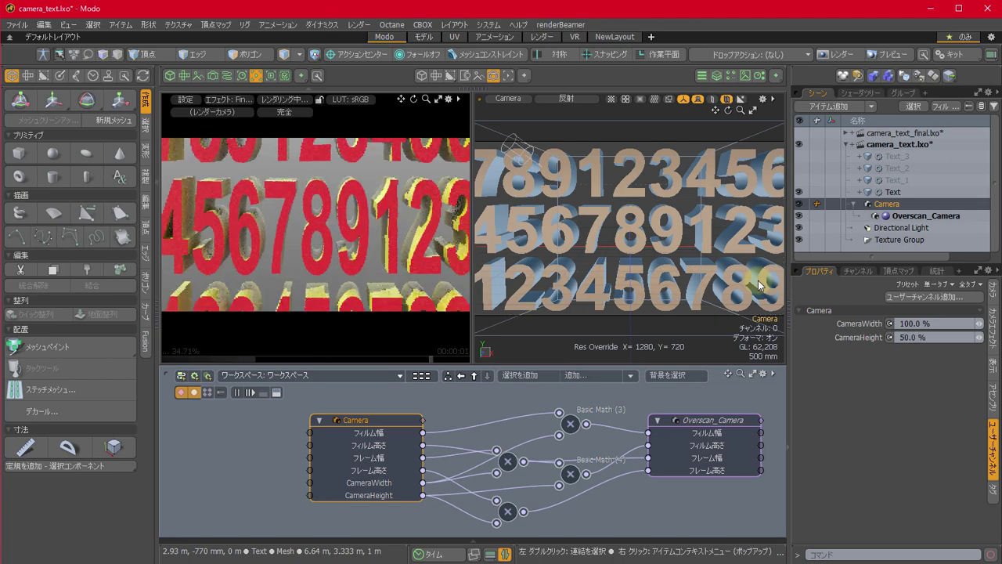
left_click(358, 24)
left_click(356, 37)
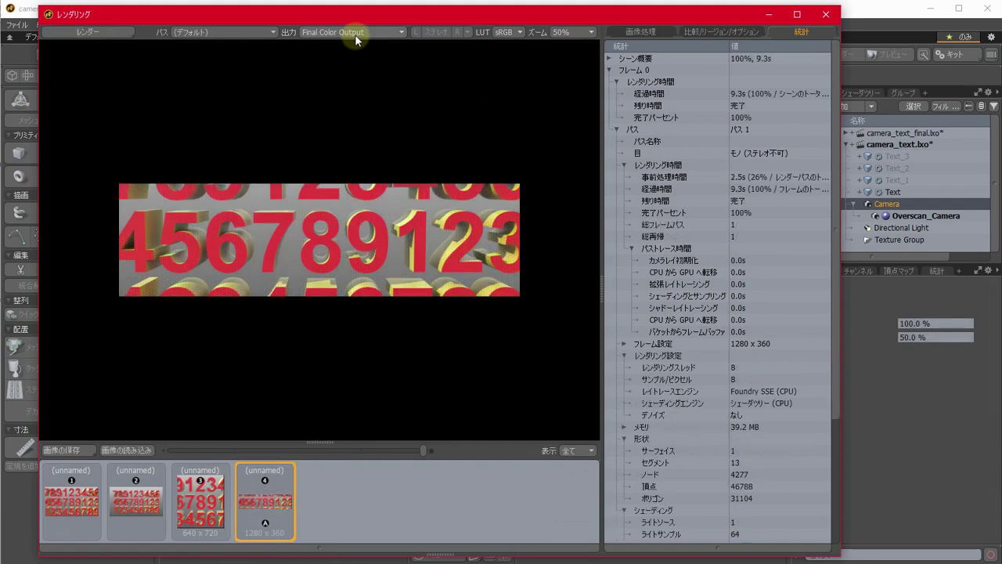
- Compare the half-height render with the first Camera render by switching between them, and close the render window
left_click(51, 508)
left_click(265, 505)
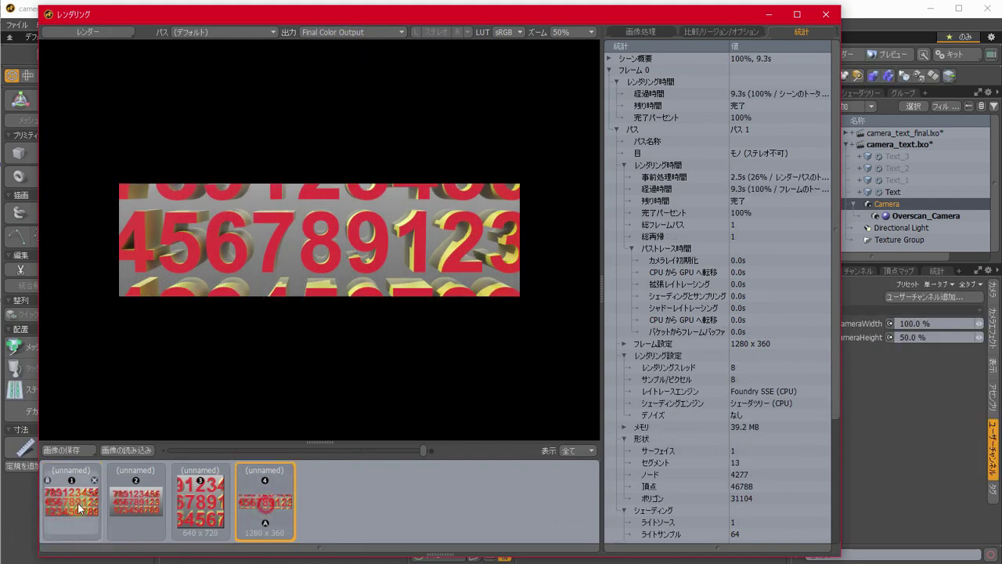
left_click(76, 505)
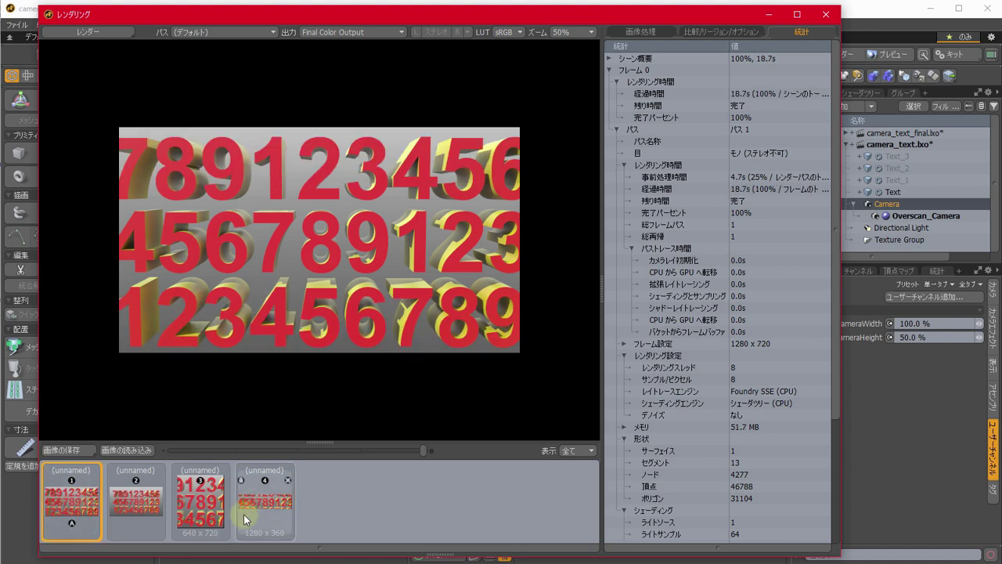
left_click(258, 508)
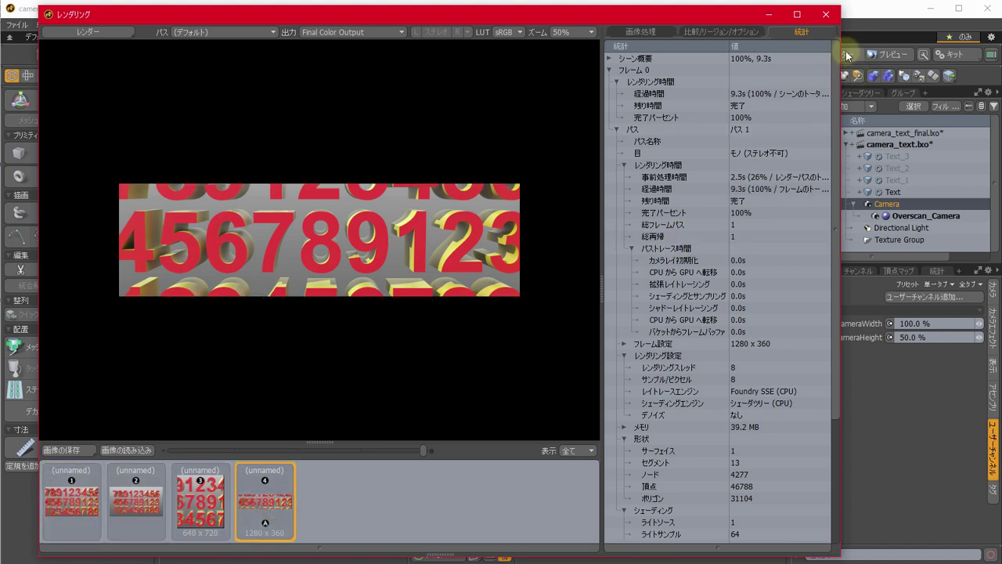
left_click(826, 15)
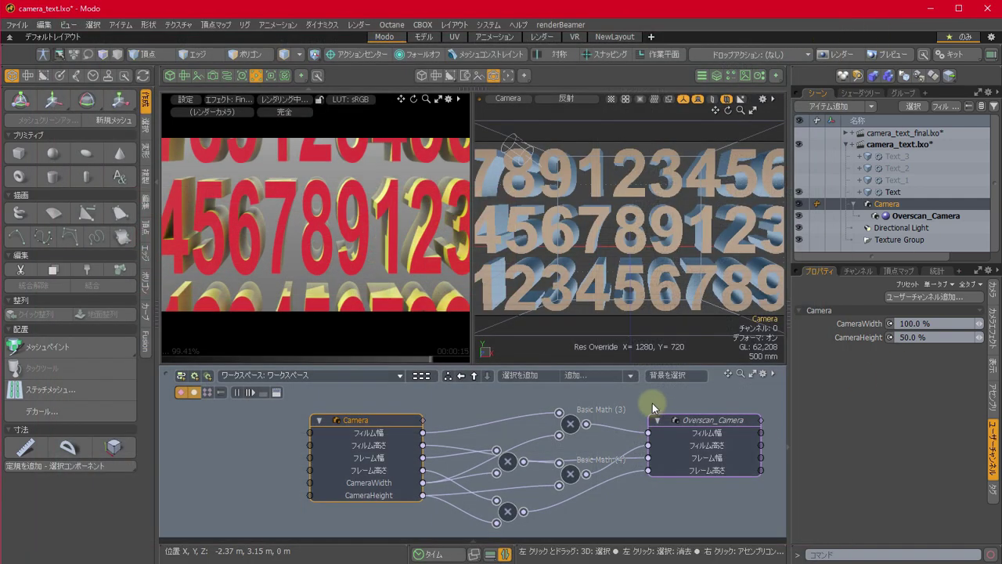